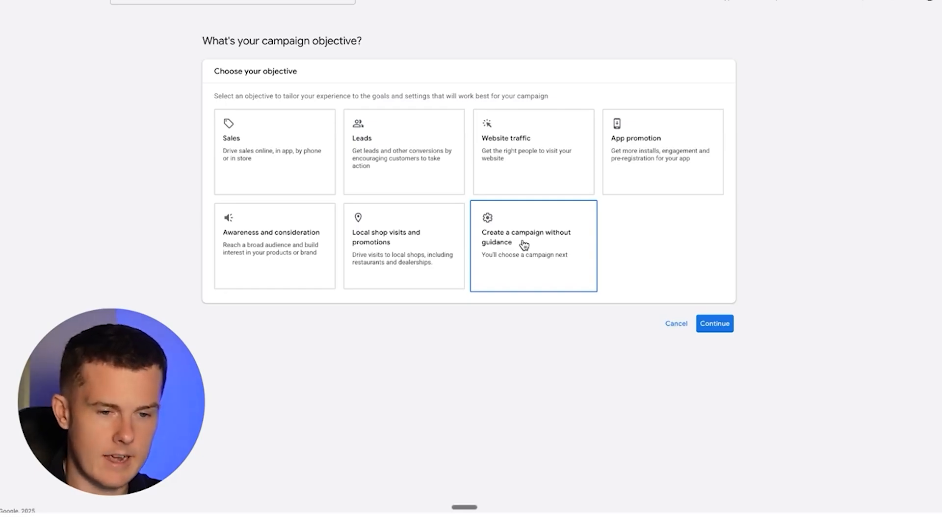
Step: Choose the Sales objective with its purchase conversion goal and select Performance Max as the campaign type
click(240, 140)
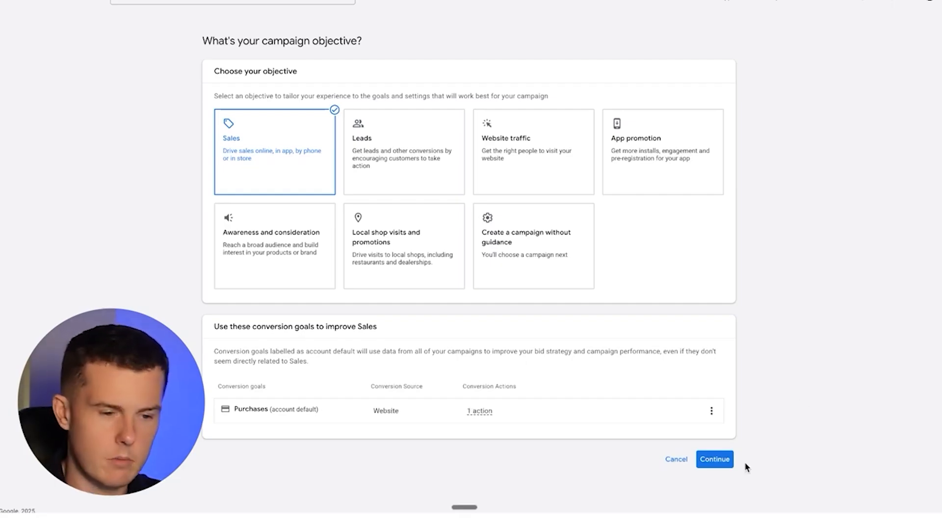
click(714, 463)
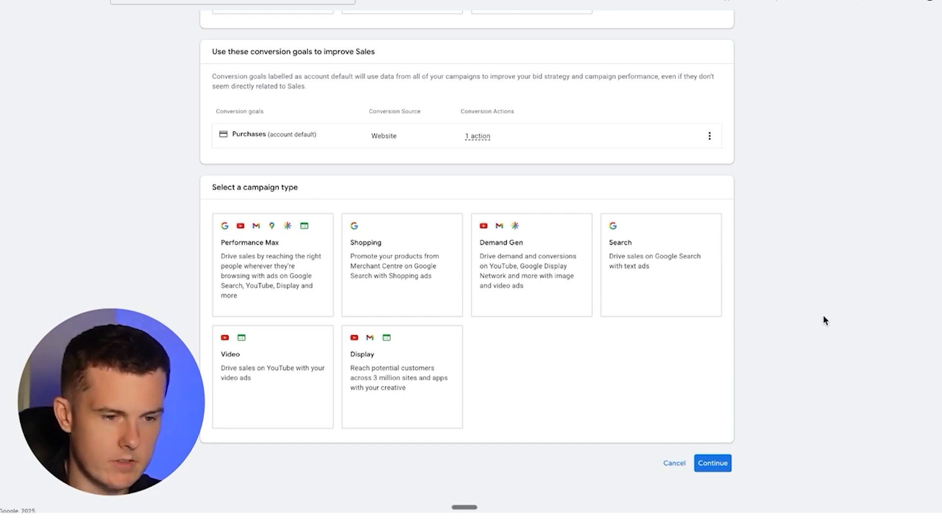
click(278, 254)
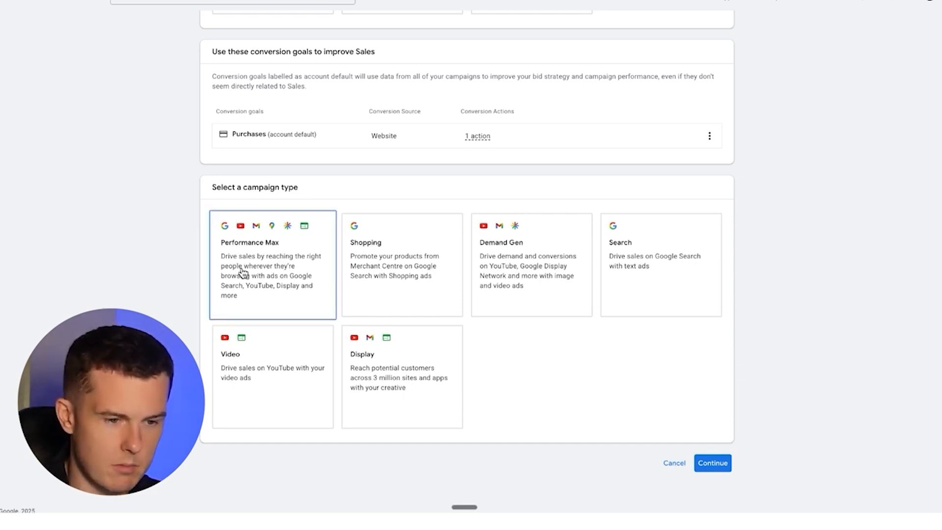
Step: Name the campaign "Performance Max | Best Sellers" and continue to its bidding settings
scroll(477, 286, down, 4)
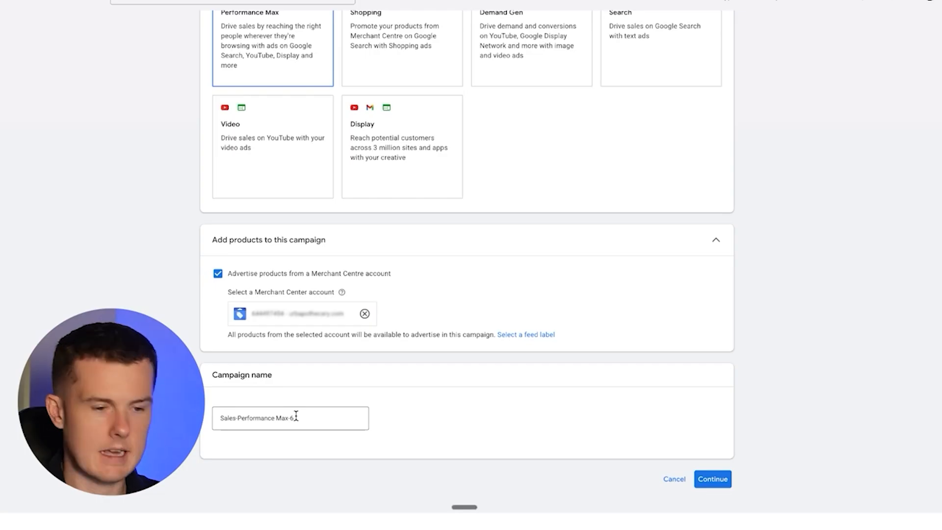
triple_click(296, 417)
text(Per)
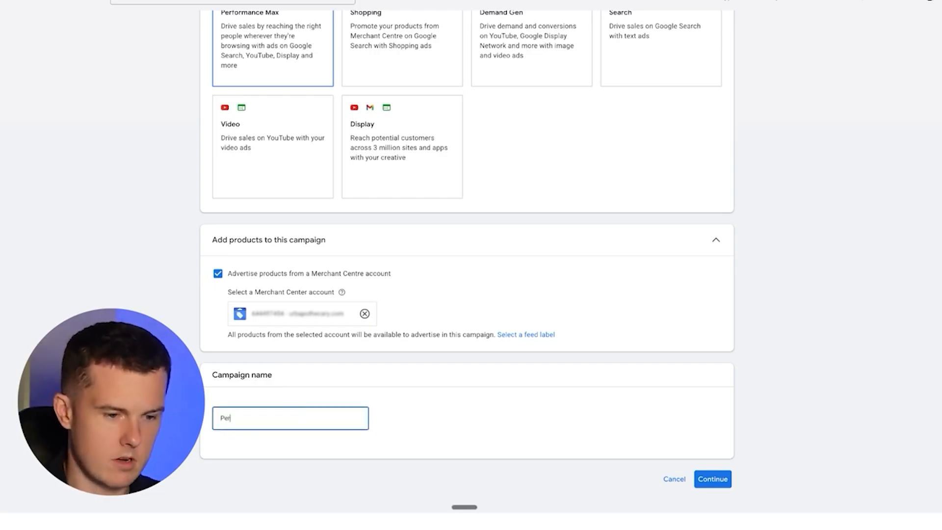
text(formance Max | Best Sellers)
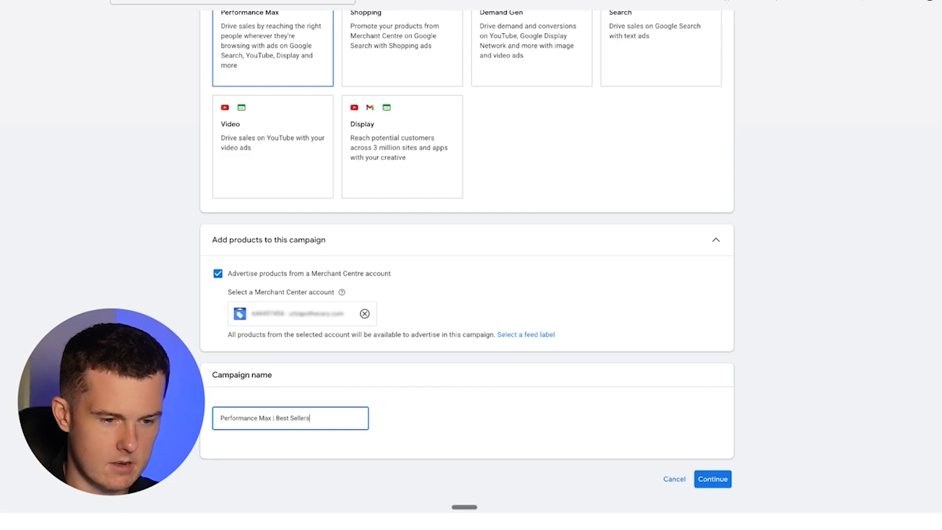
click(713, 479)
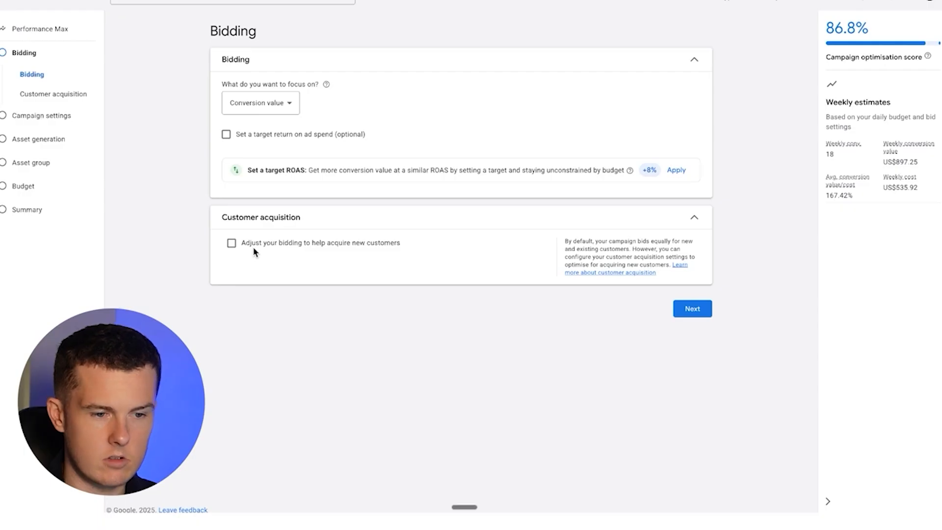
Step: Accept the default bidding and target the United States, including only people present in or regularly in that location
click(692, 309)
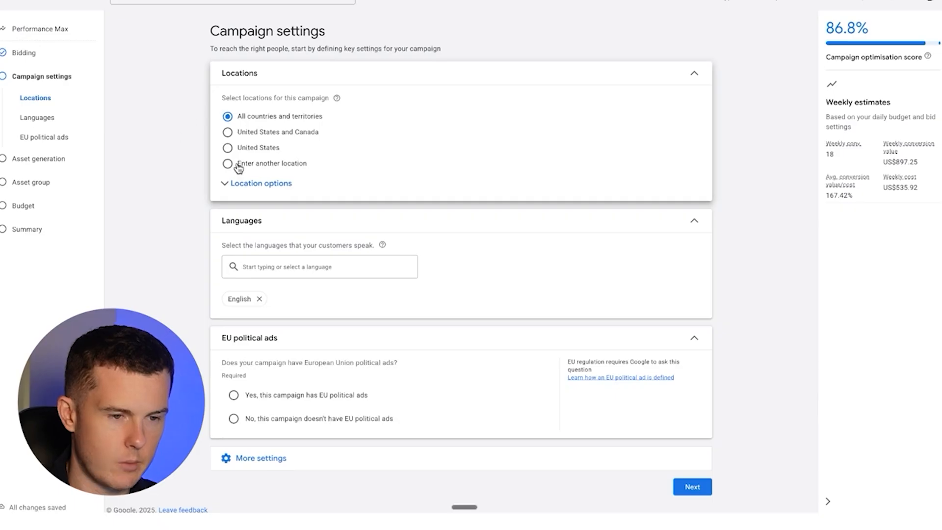
click(227, 148)
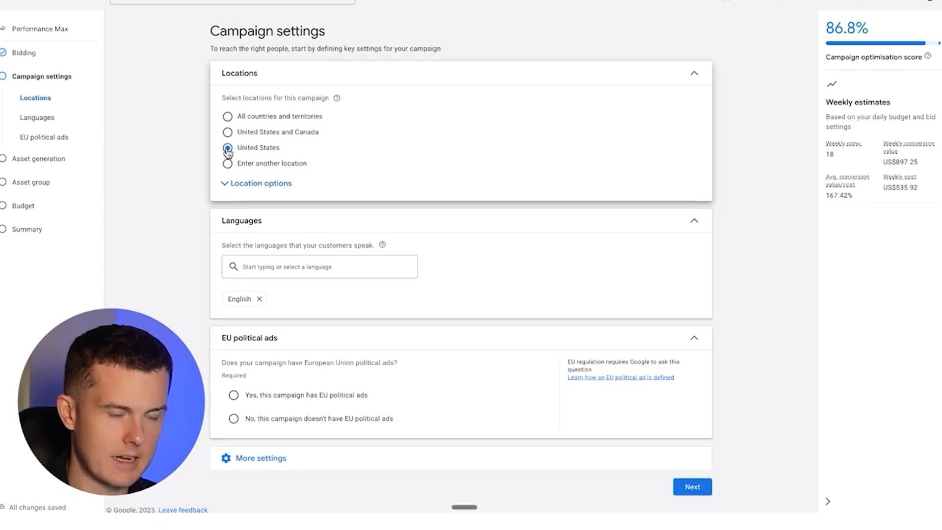
click(236, 187)
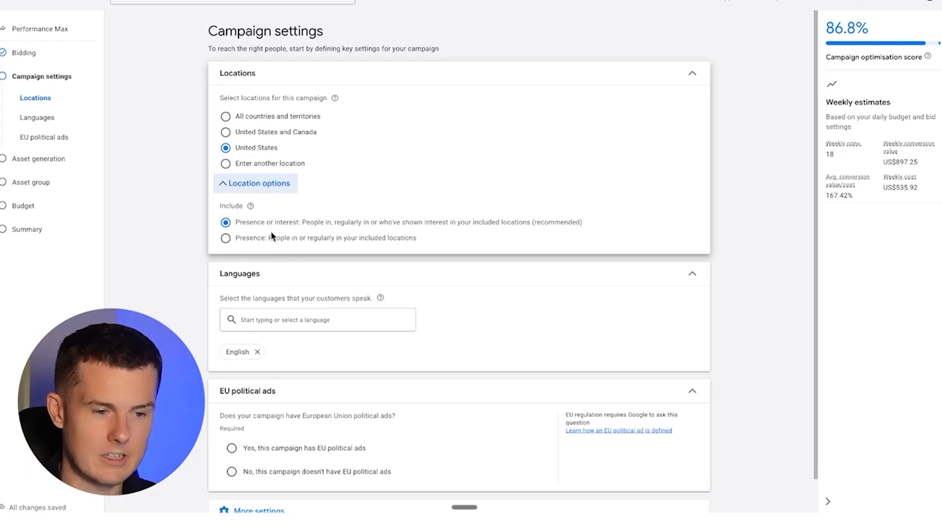
click(242, 240)
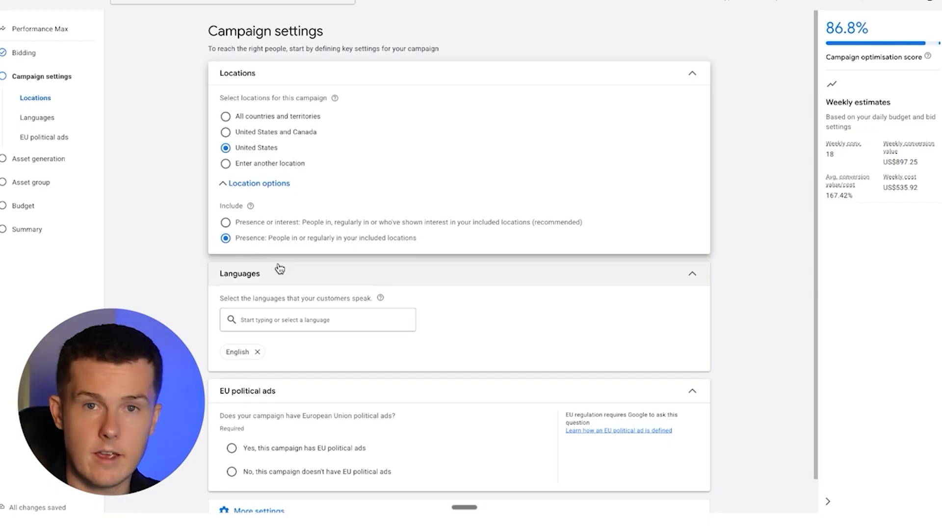
Step: Declare that the campaign has no EU political ads and that the account isn't planned for running them
scroll(152, 284, down, 1)
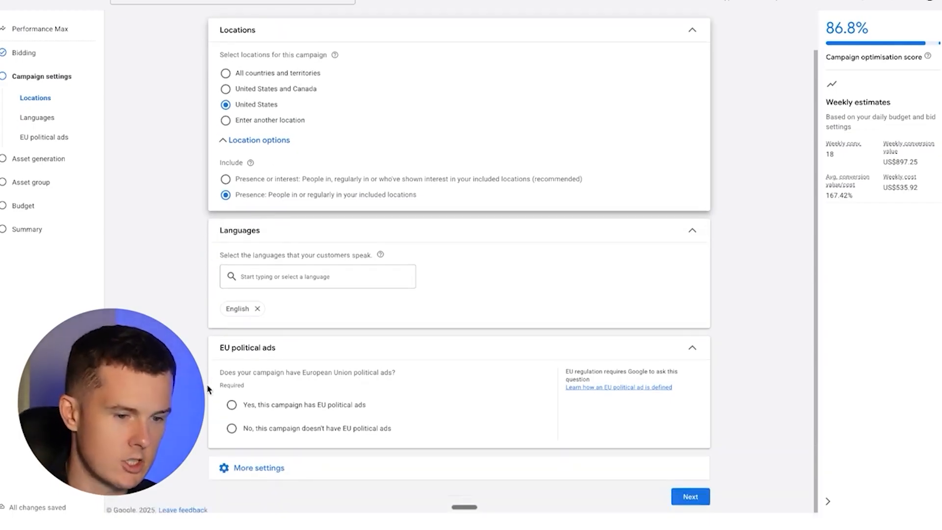
click(231, 428)
scroll(234, 427, down, 1)
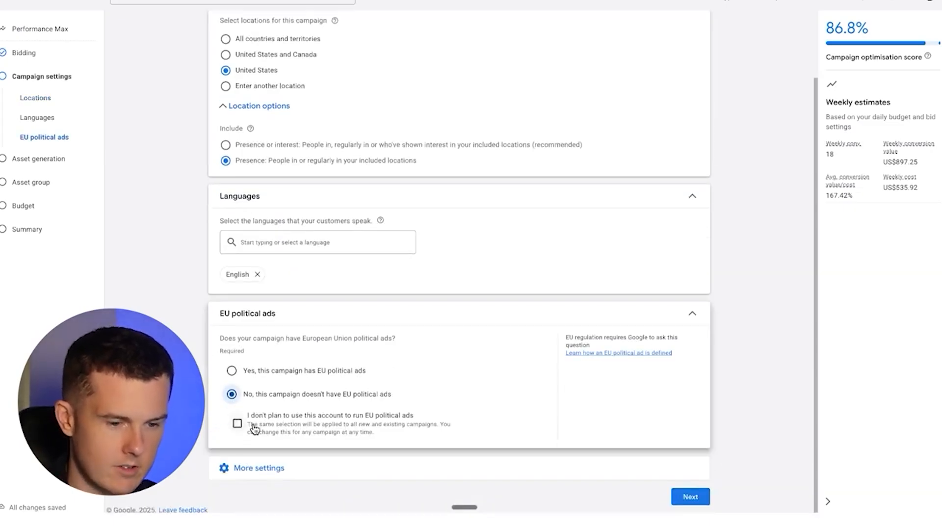
click(237, 423)
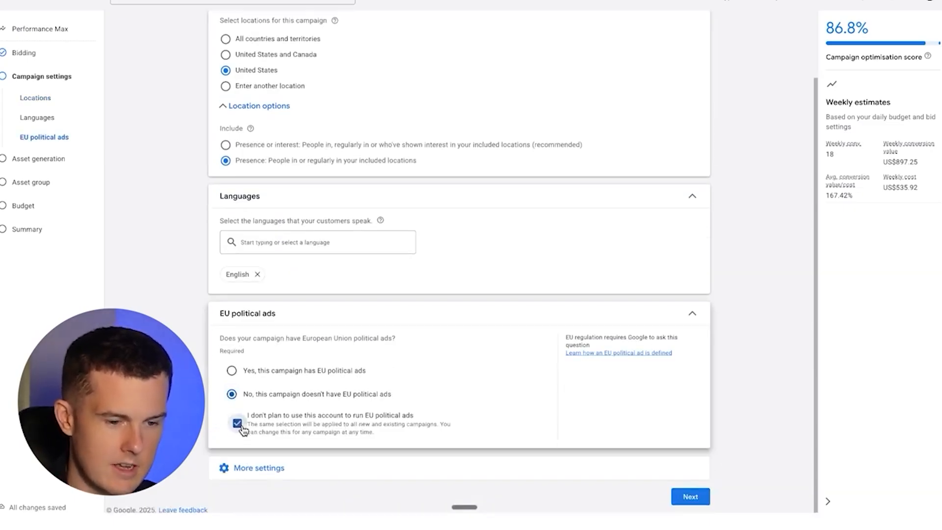
Step: Exclude tablets and TV screens from the campaign's devices
click(259, 469)
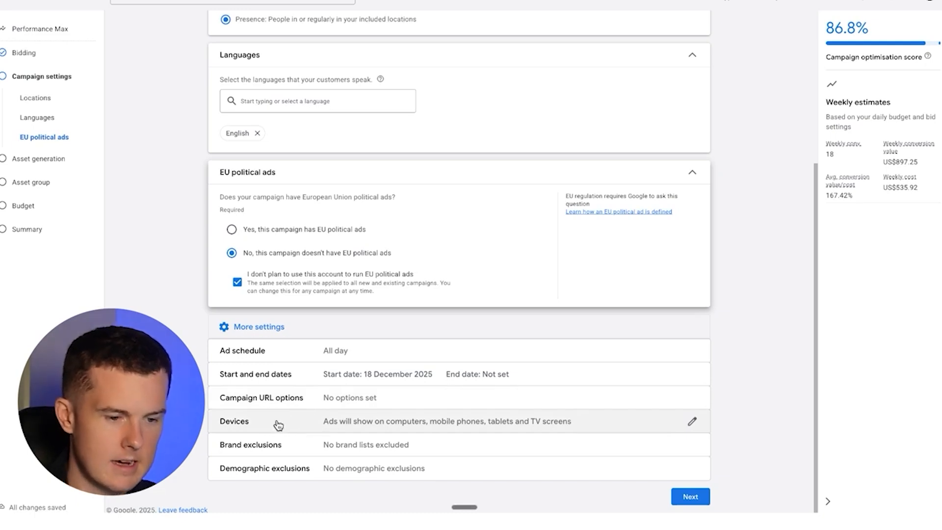
click(437, 422)
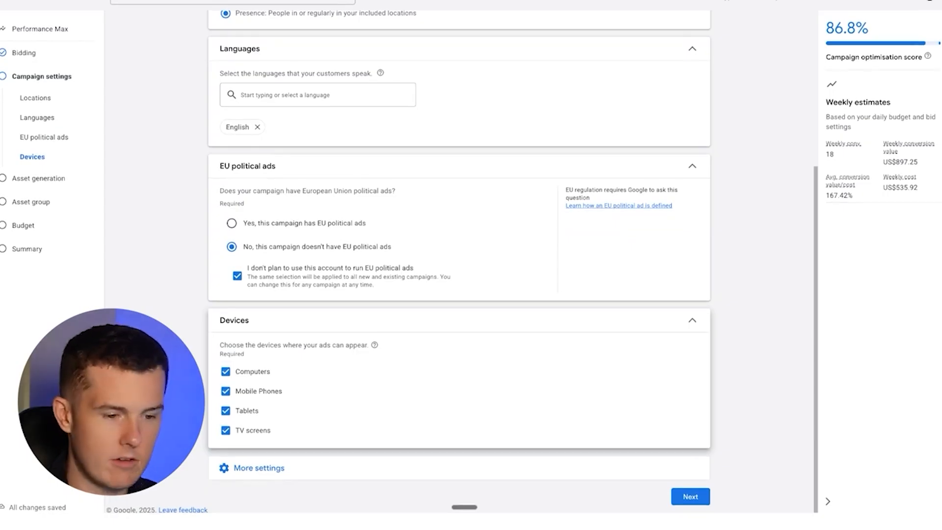
click(225, 412)
click(225, 431)
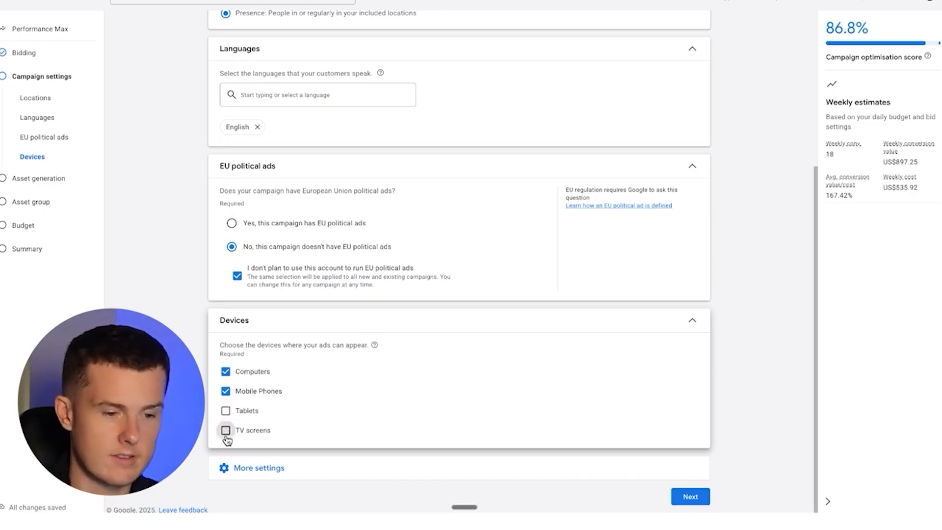
Step: Add the existing brand list to the campaign's brand exclusions and proceed to asset generation
click(285, 466)
scroll(306, 437, down, 3)
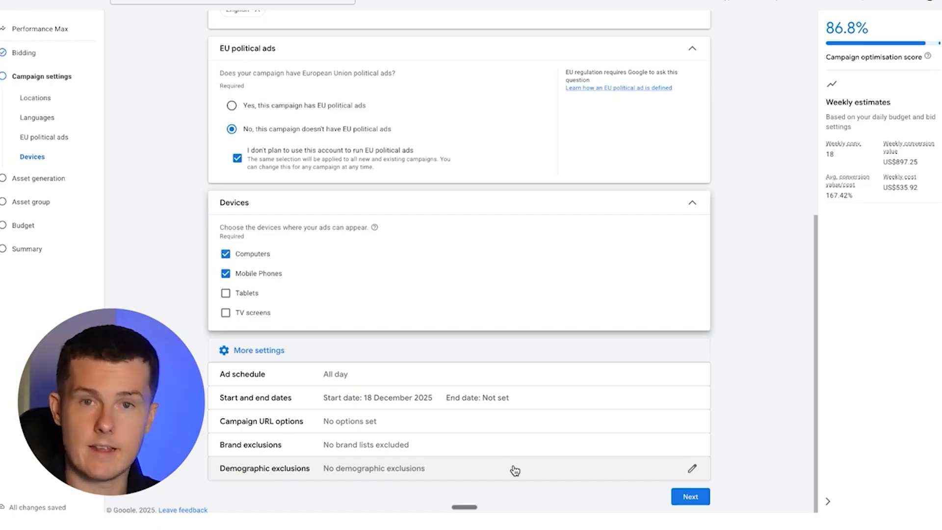
click(406, 444)
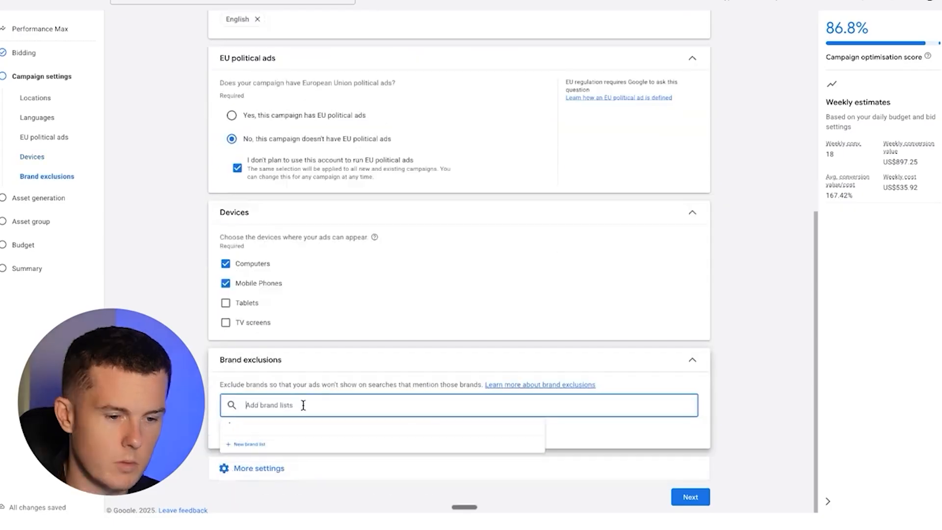
click(245, 448)
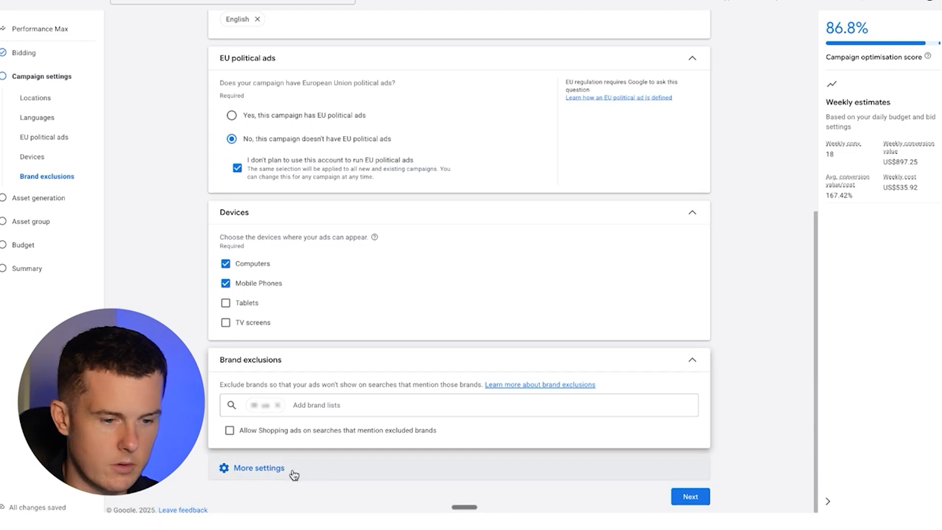
click(268, 471)
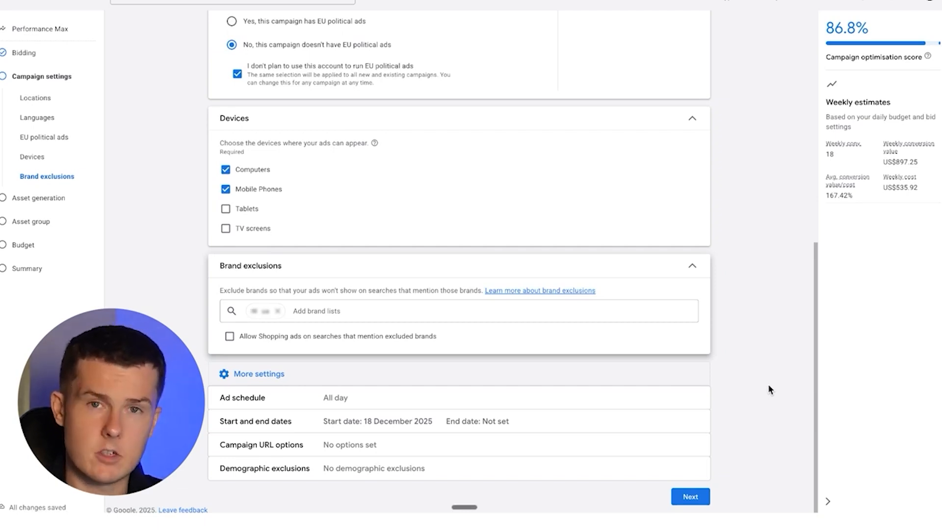
click(697, 497)
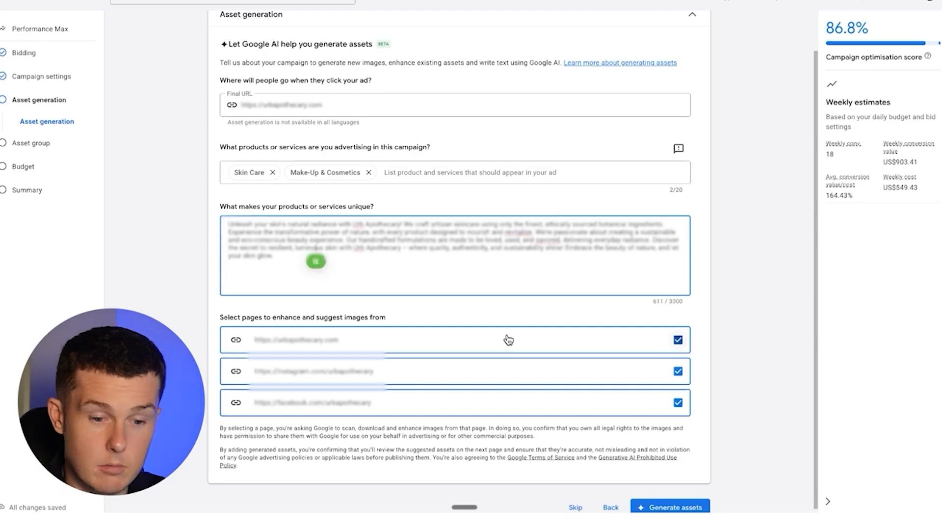
Step: Skip the AI asset generation and name the asset group "Best-Sellers"
click(575, 508)
key(ctrl+a)
key(BackSpace)
text(B)
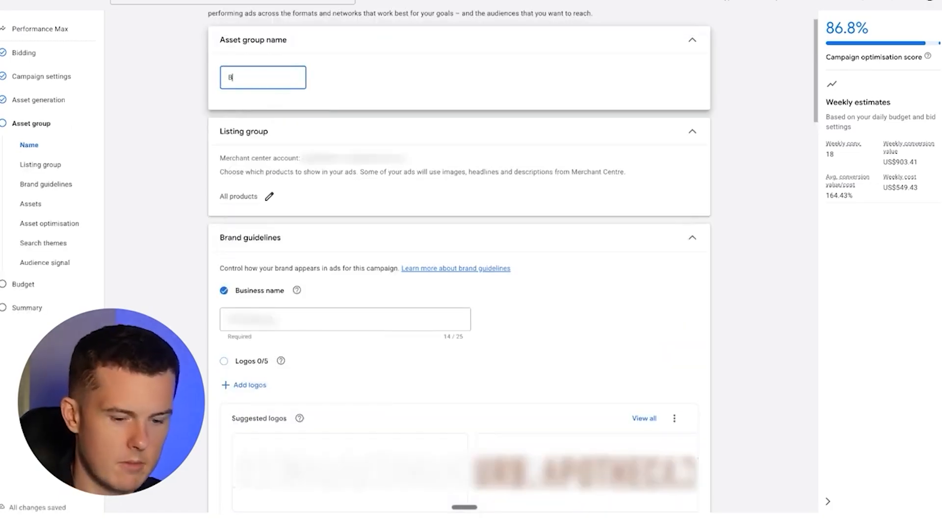
text(est-Sellers)
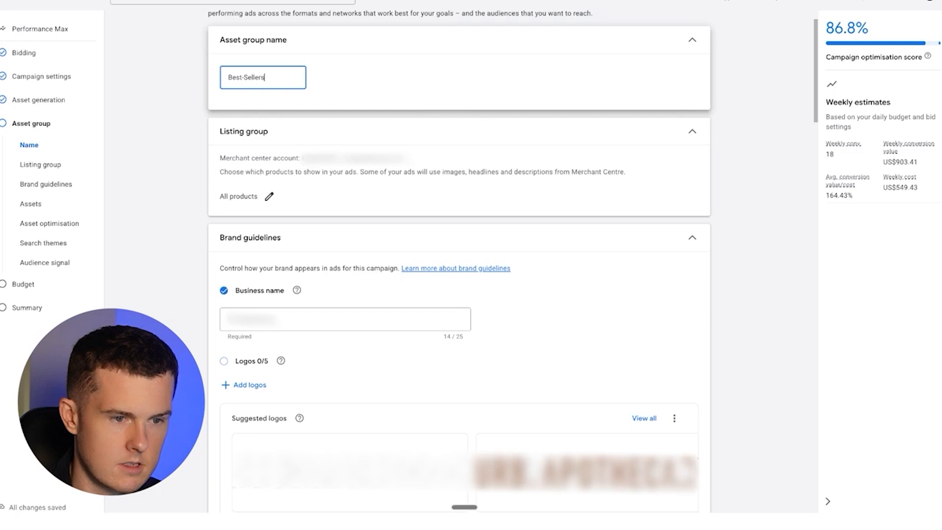
click(542, 237)
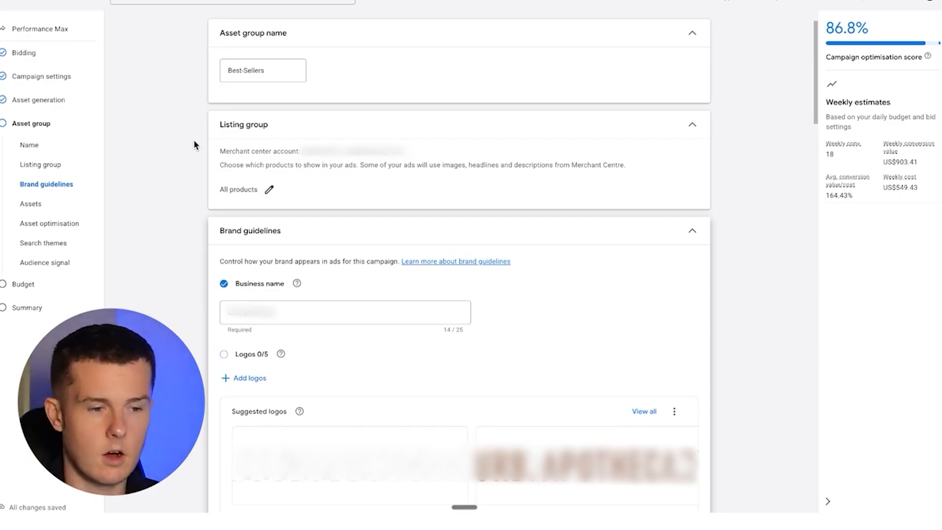
Step: Limit the asset group's listing group to three products selected by Item ID and save the selection
click(270, 192)
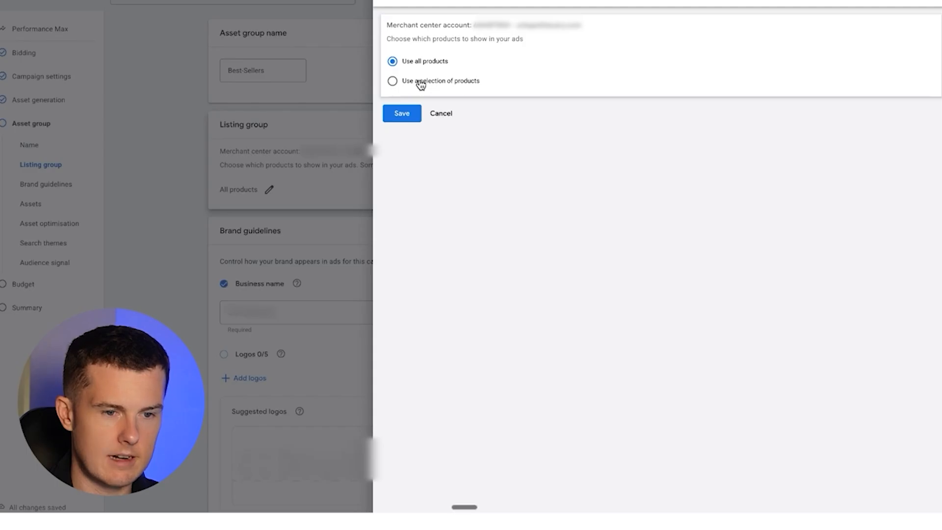
click(420, 84)
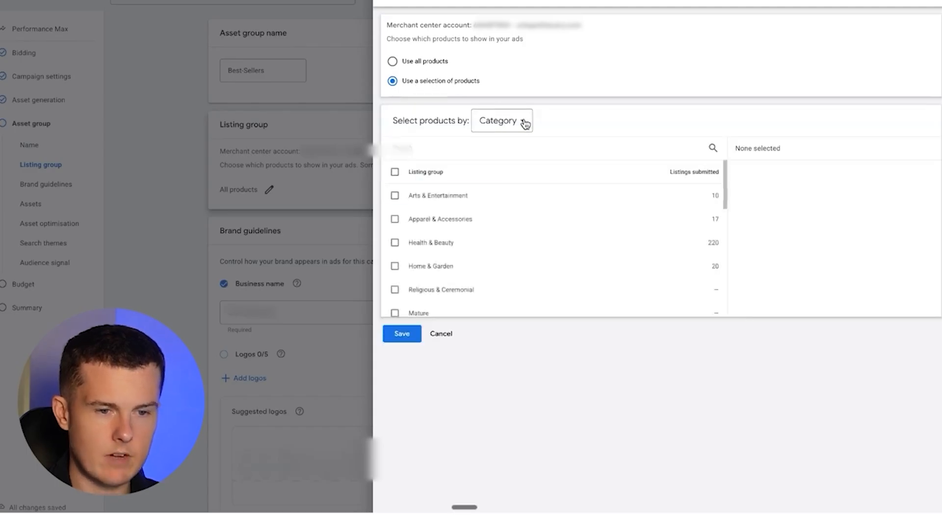
click(492, 120)
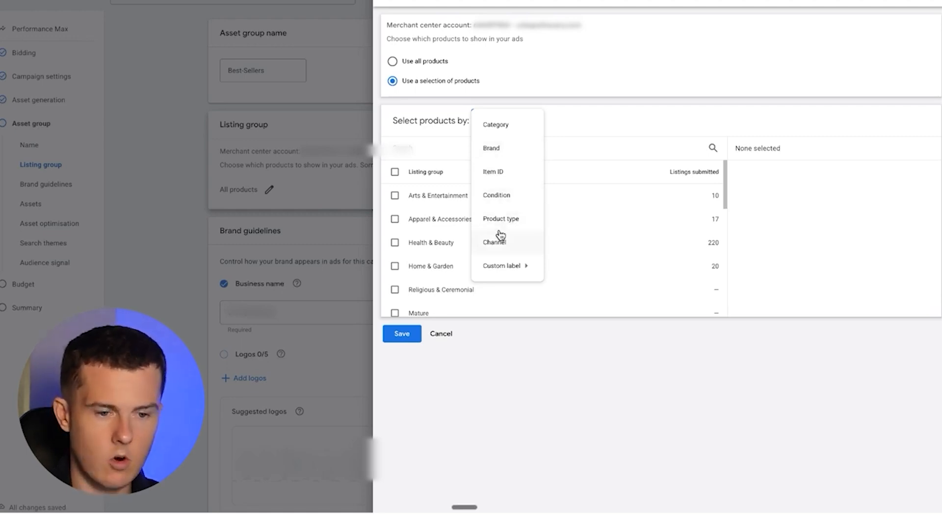
mouse_move(523, 271)
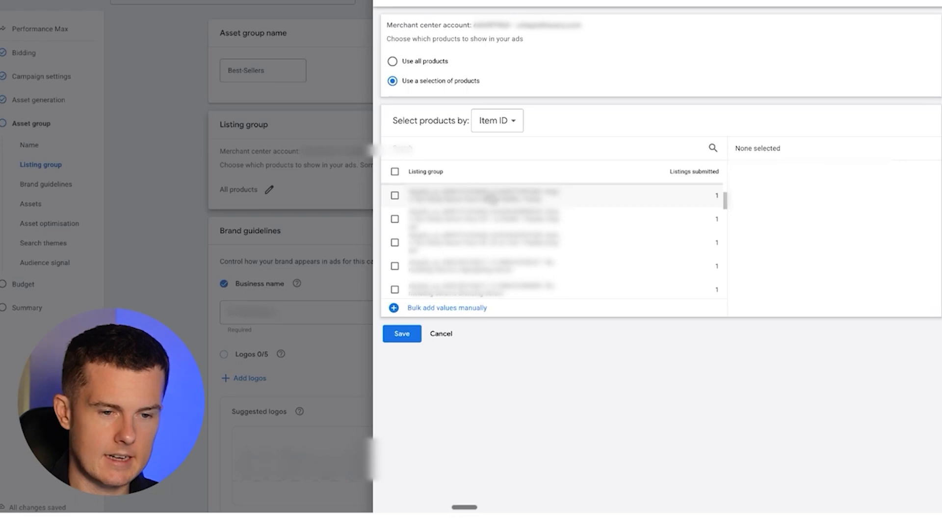
click(491, 199)
click(488, 222)
click(486, 251)
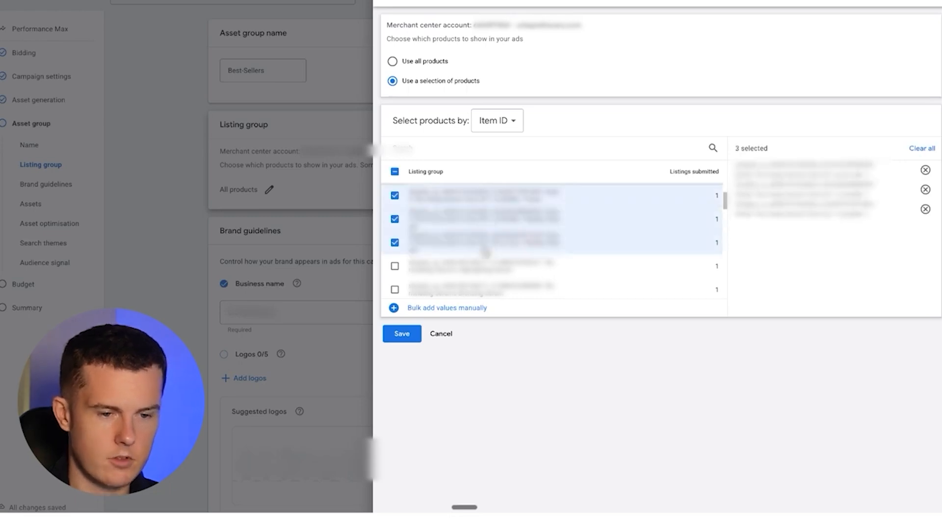
click(407, 333)
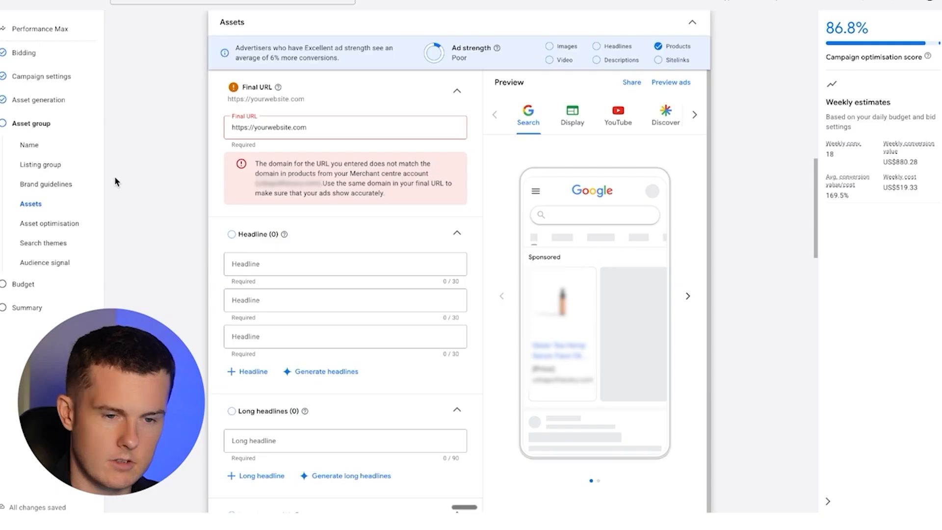
scroll(115, 178, down, 1)
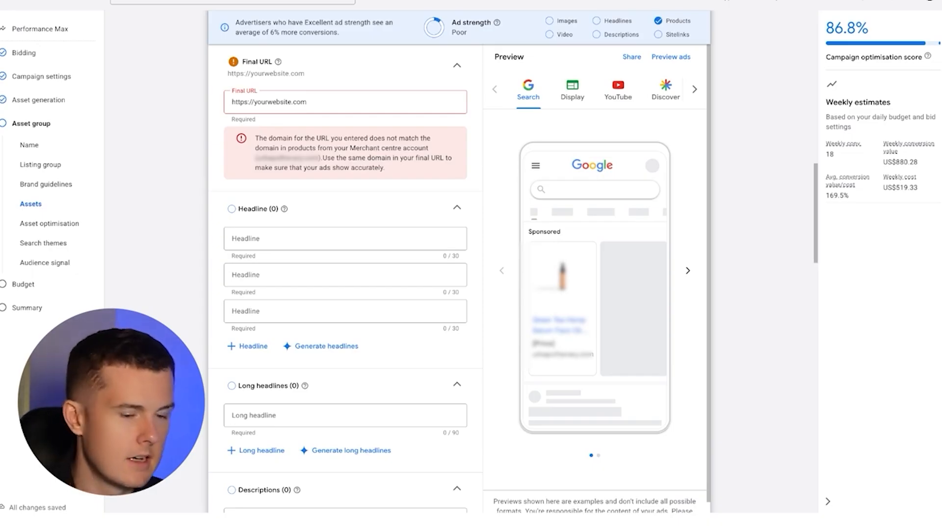
scroll(120, 249, down, 4)
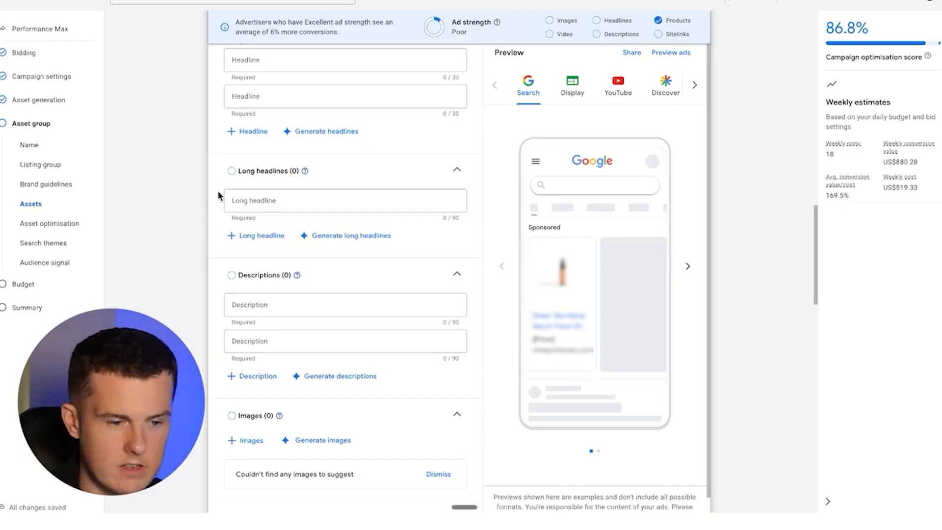
scroll(182, 222, down, 1)
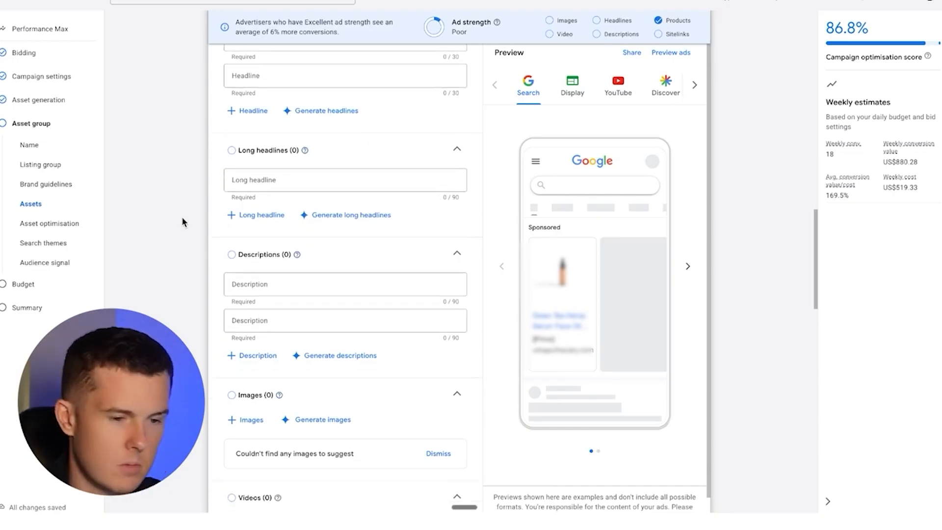
scroll(280, 142, up, 3)
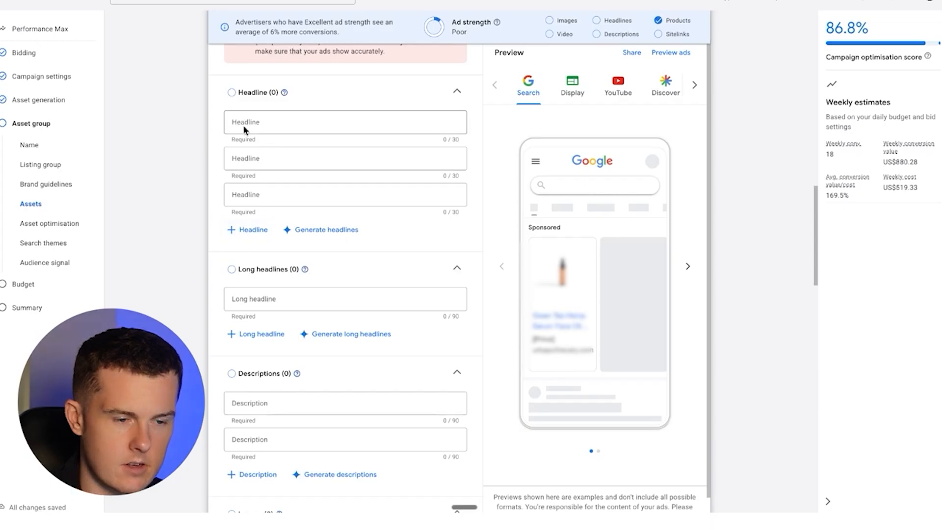
Step: Review the asset group's headline, description, image, video and sitelink sections and the available call-to-action options
scroll(305, 294, down, 2)
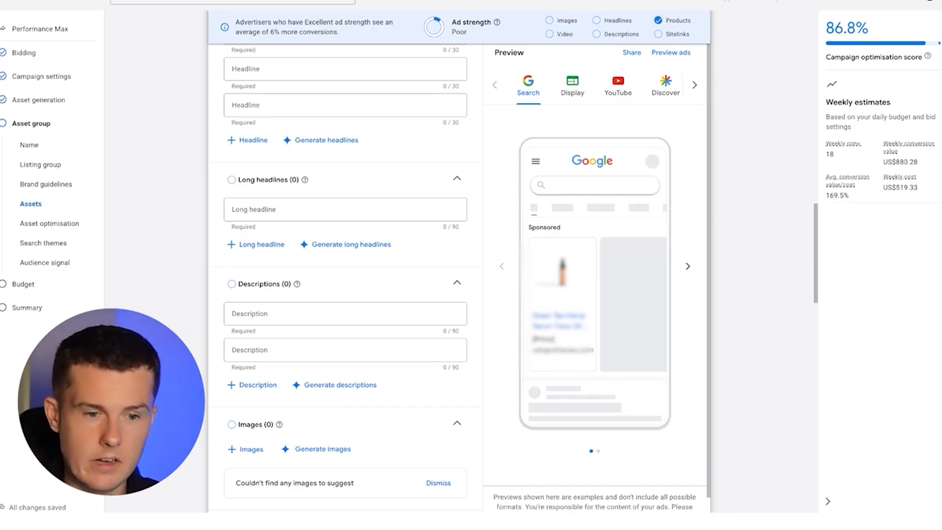
scroll(247, 198, down, 5)
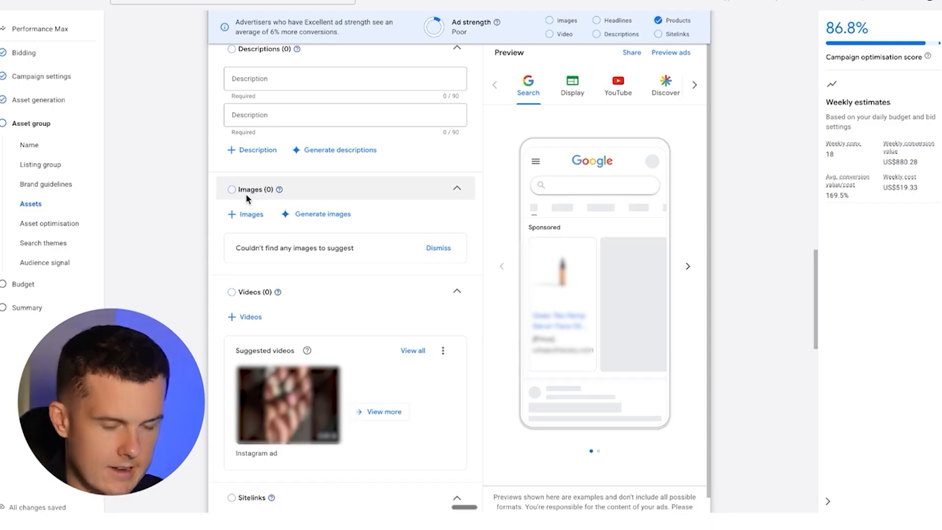
click(246, 214)
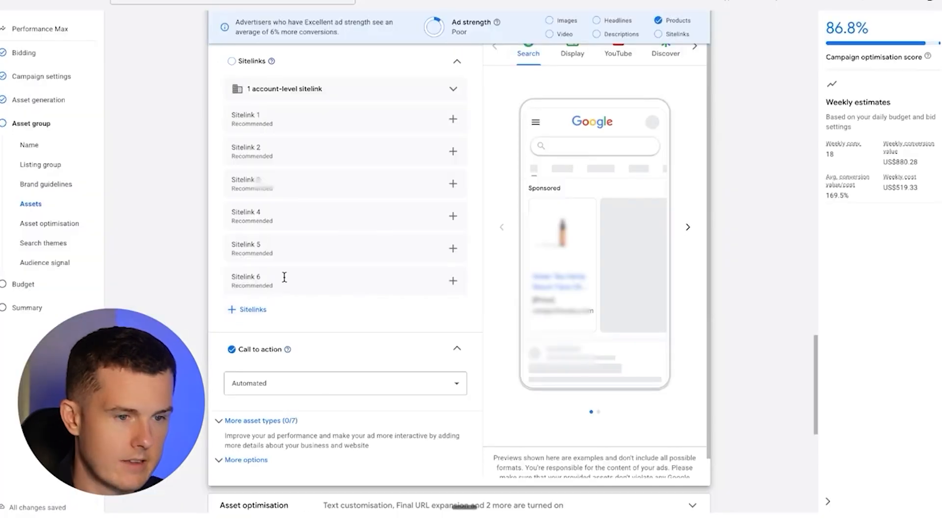
scroll(294, 265, up, 1)
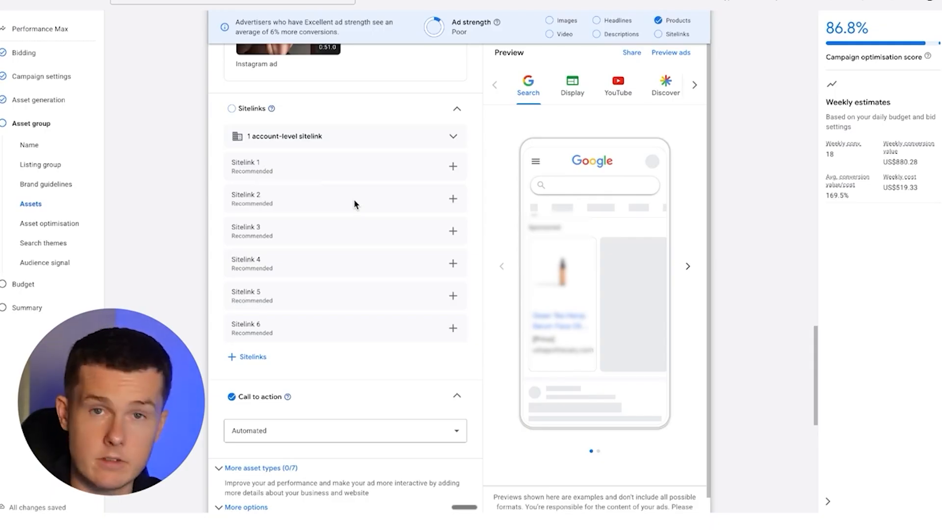
click(273, 430)
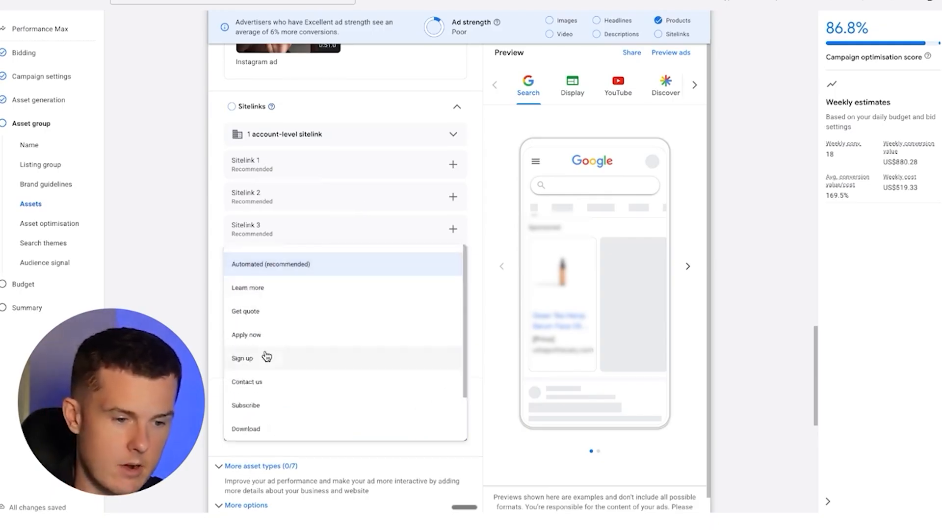
scroll(267, 357, down, 2)
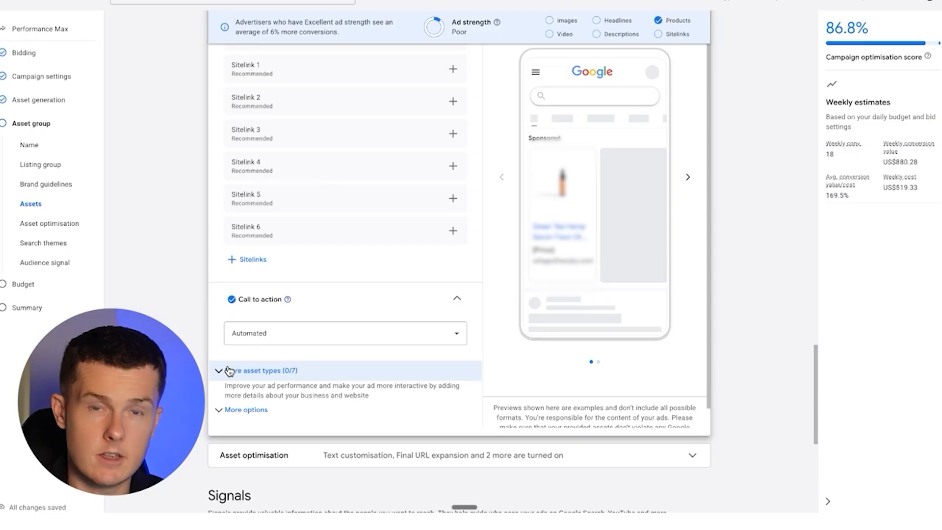
Step: Turn off text customisation and final URL expansion in the asset optimisation settings
click(230, 455)
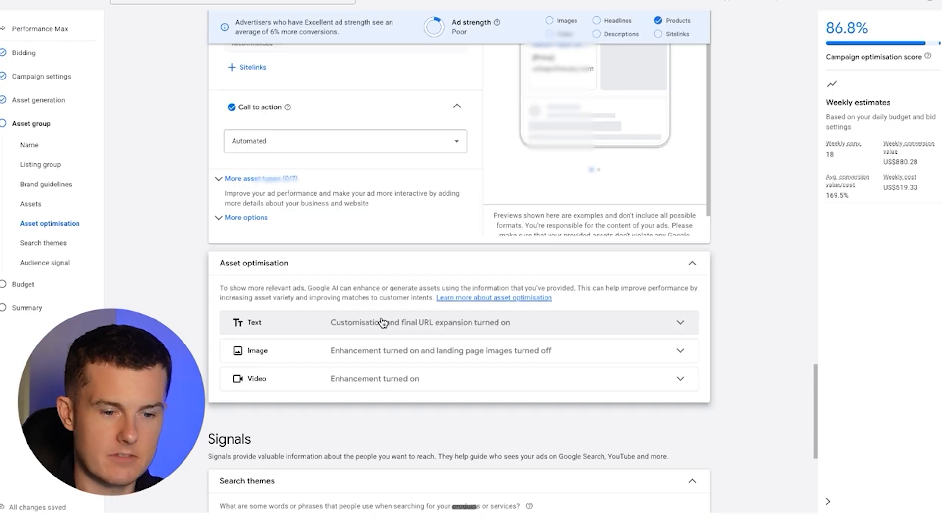
scroll(400, 328, down, 1)
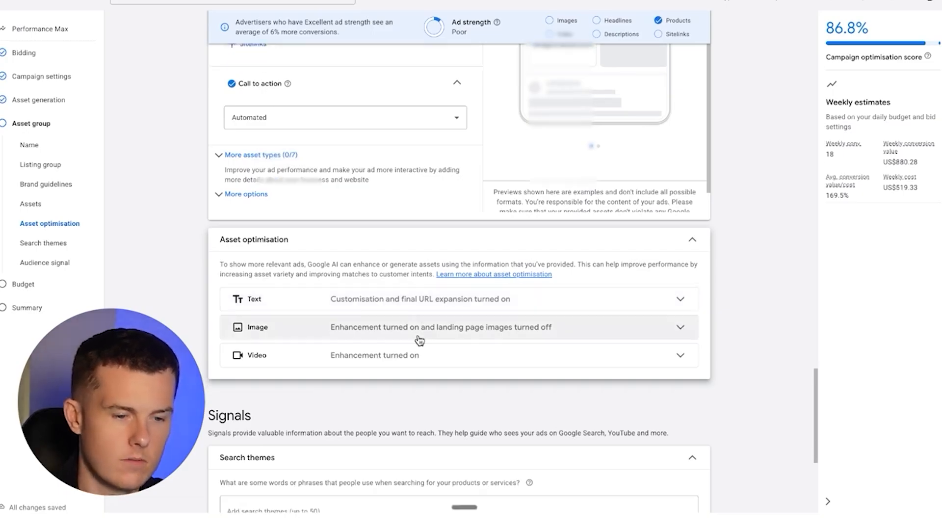
click(402, 280)
scroll(322, 278, down, 1)
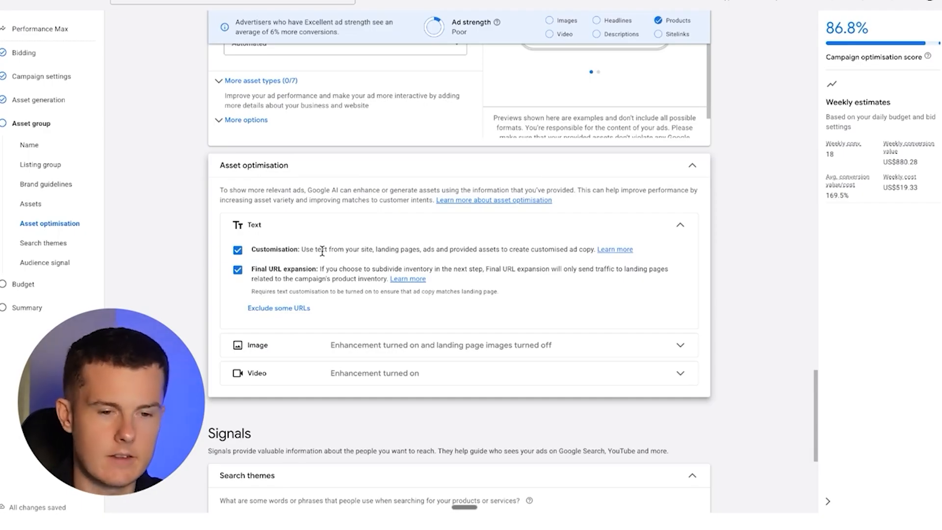
click(263, 251)
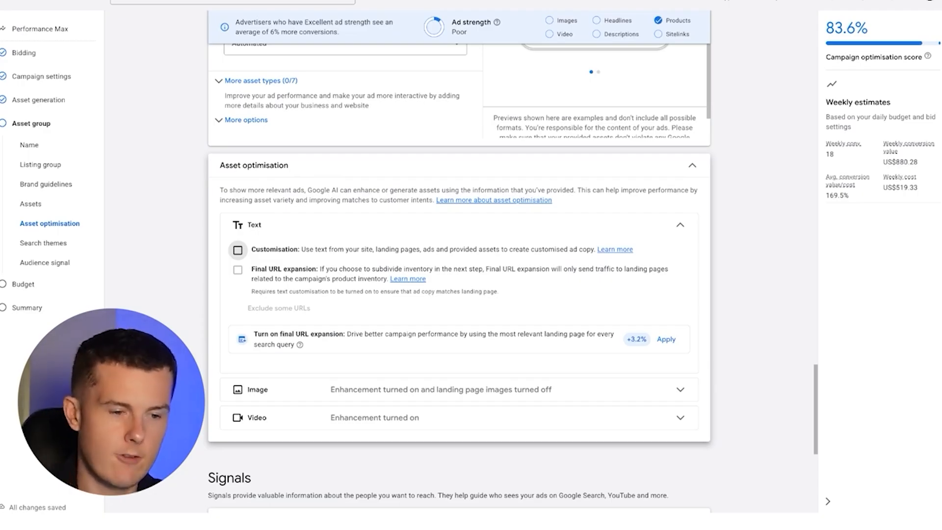
click(238, 250)
click(238, 270)
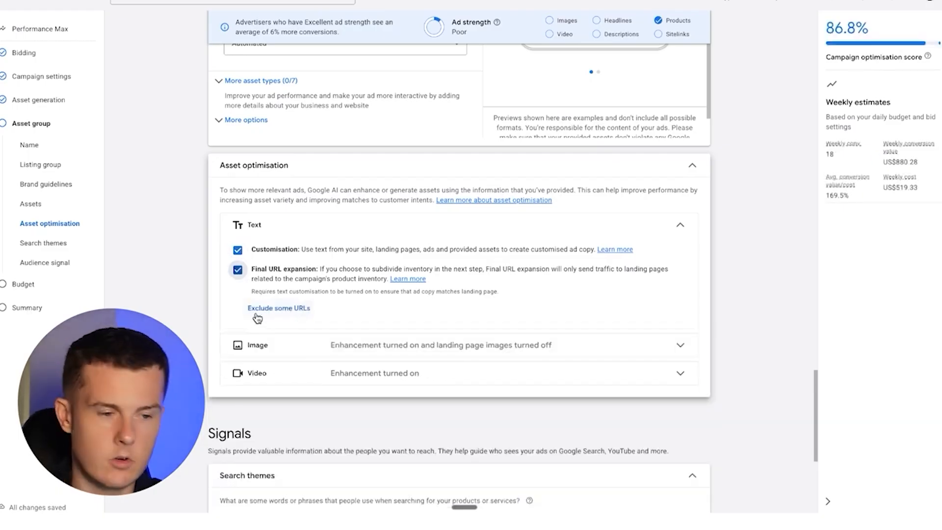
click(237, 251)
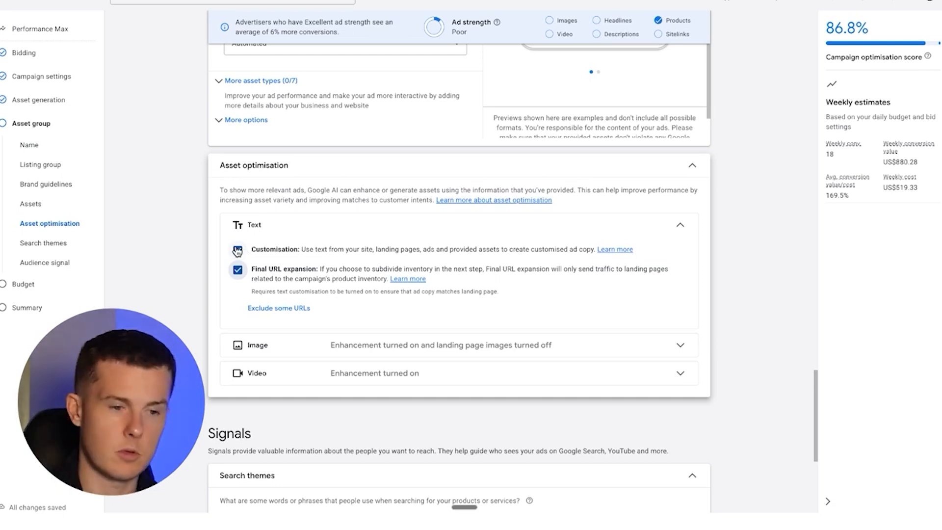
click(679, 226)
Step: Turn off image enhancement in the asset optimisation settings
click(461, 251)
scroll(363, 288, down, 1)
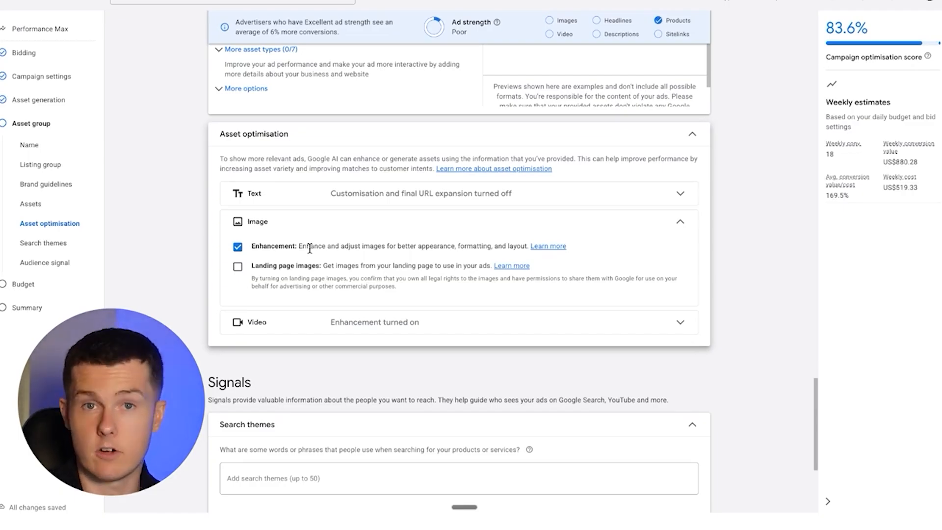
click(238, 246)
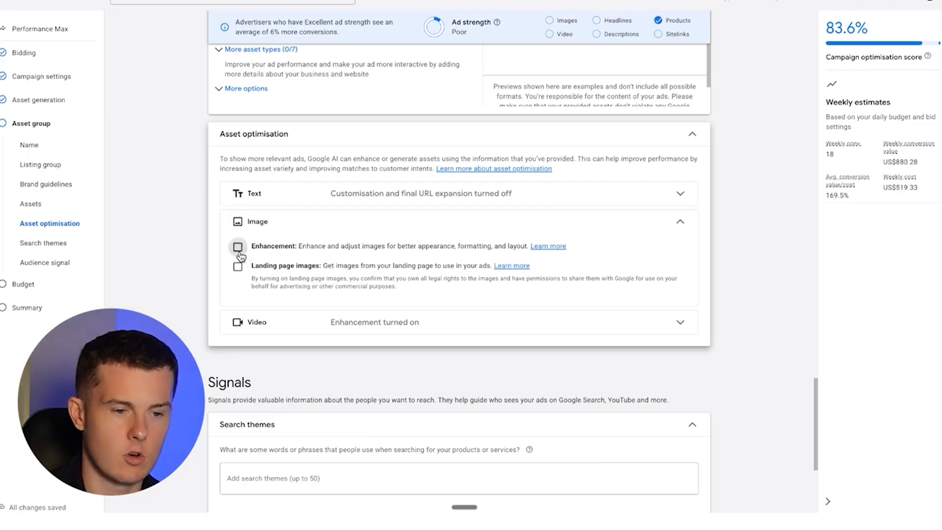
Step: View the vertical and shorter video enhancement examples, and turn off video enhancement
click(444, 323)
scroll(368, 280, down, 3)
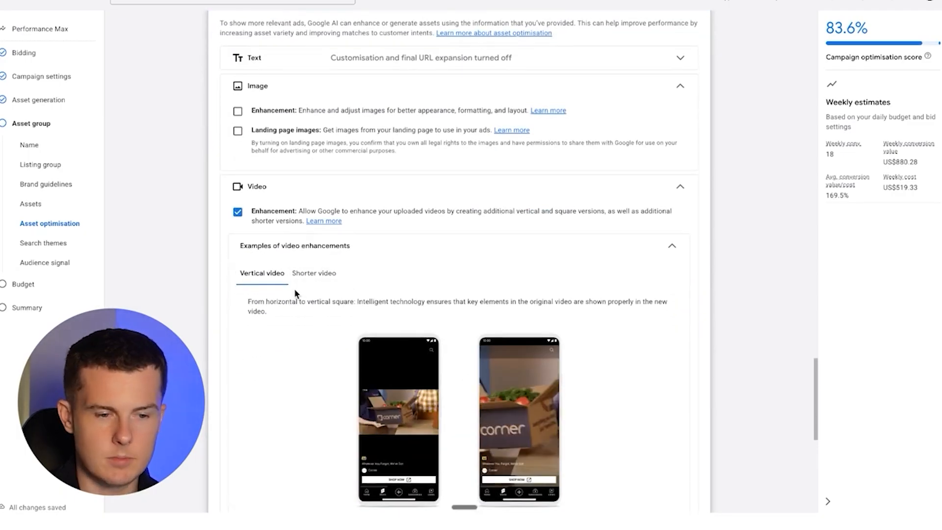
scroll(309, 339, down, 1)
scroll(309, 343, down, 3)
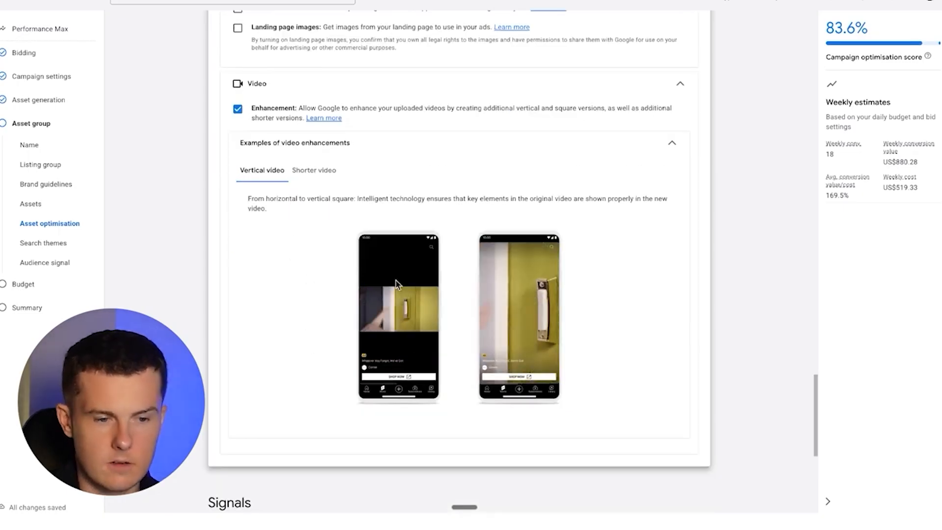
click(308, 175)
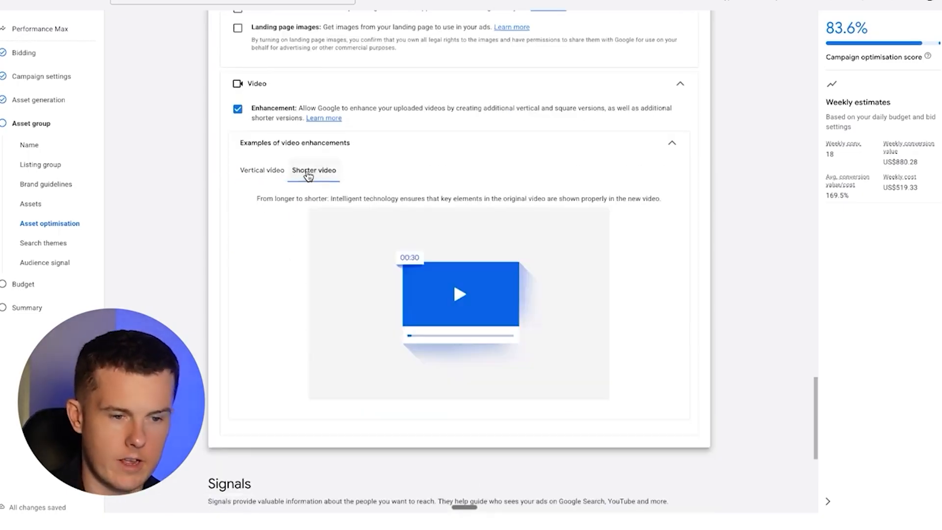
click(279, 174)
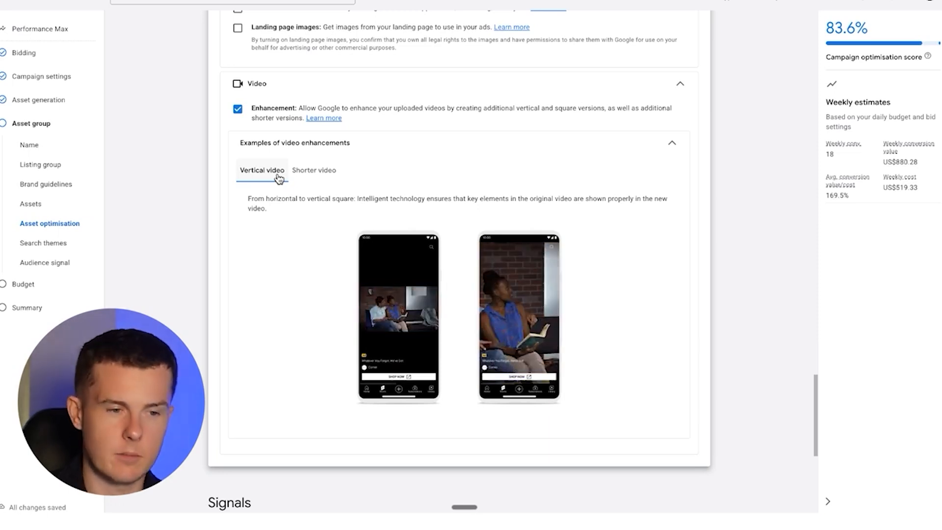
click(238, 109)
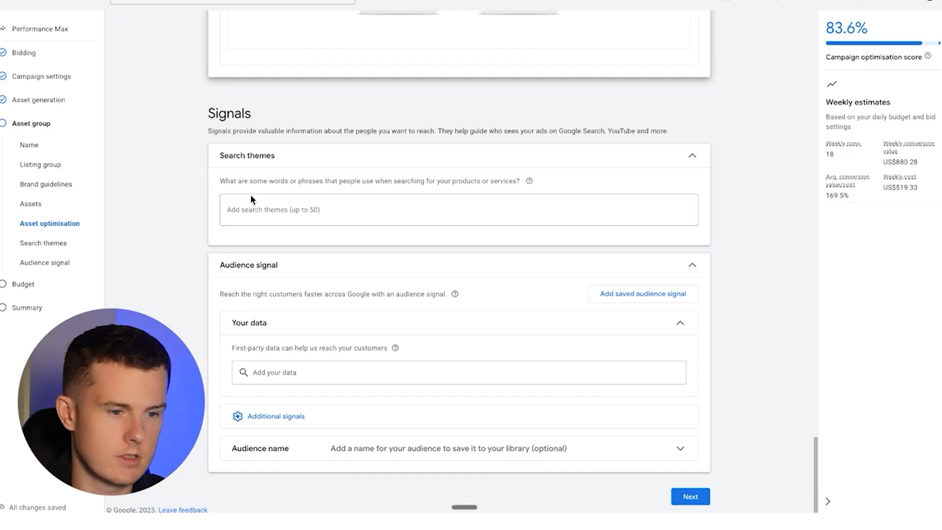
Step: Add the search themes "men's running shoes" and "running shoes for marathon" to the asset group's signals
click(277, 211)
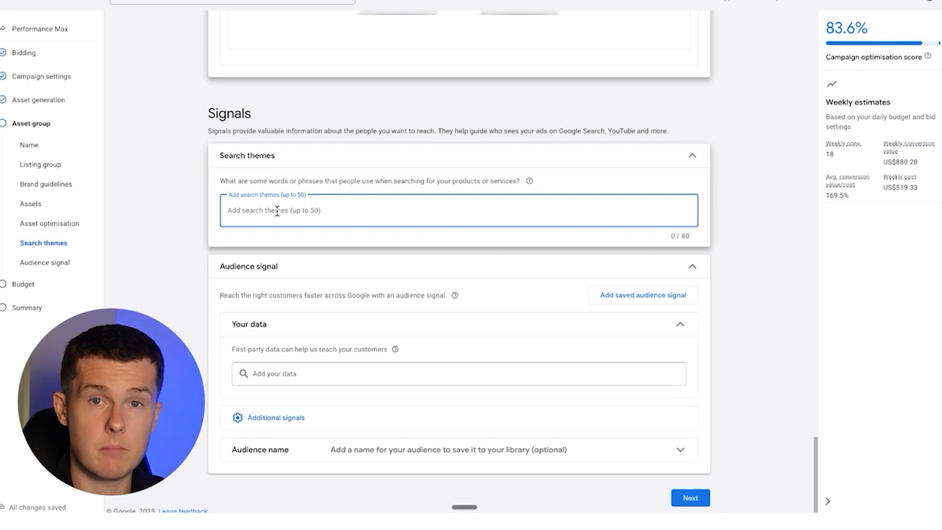
text(men's runin)
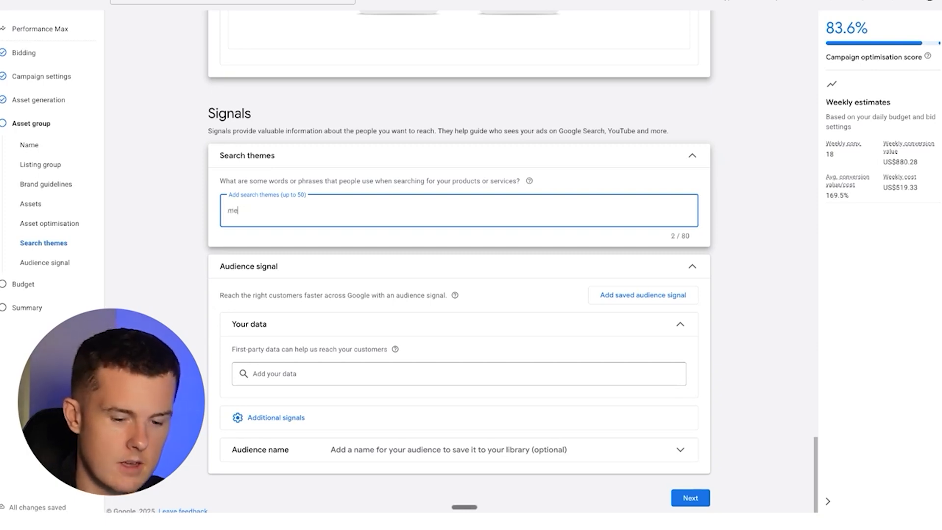
key(BackSpace)
key(BackSpace)
text(ning shoes)
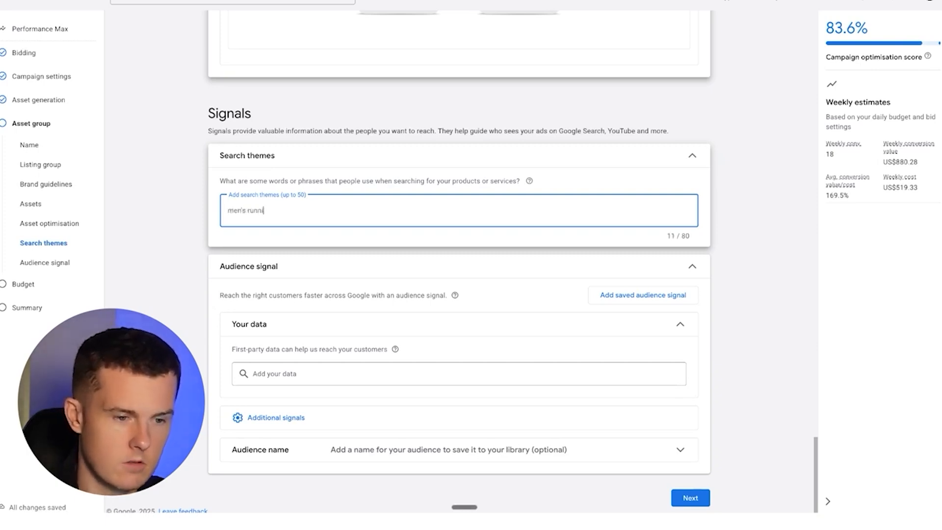
key(Return)
text(running shoes for man)
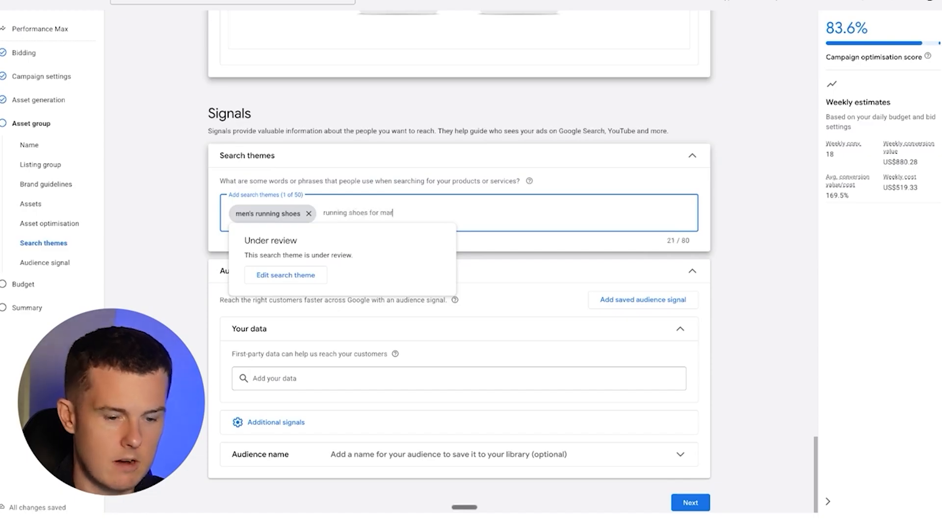
key(BackSpace)
text(rathon)
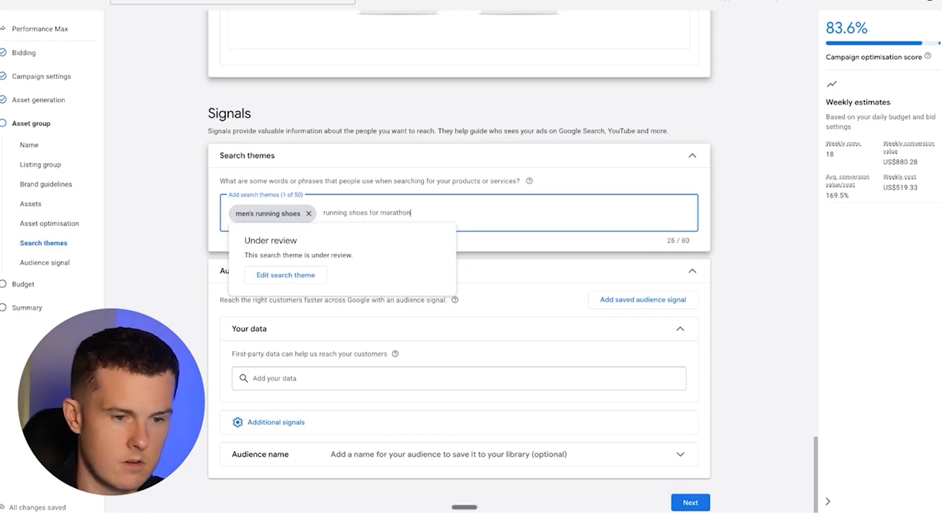
key(Return)
Step: Add two more search themes, "running shoes with cushioning" and "white lightweight shoes for running"
text(running)
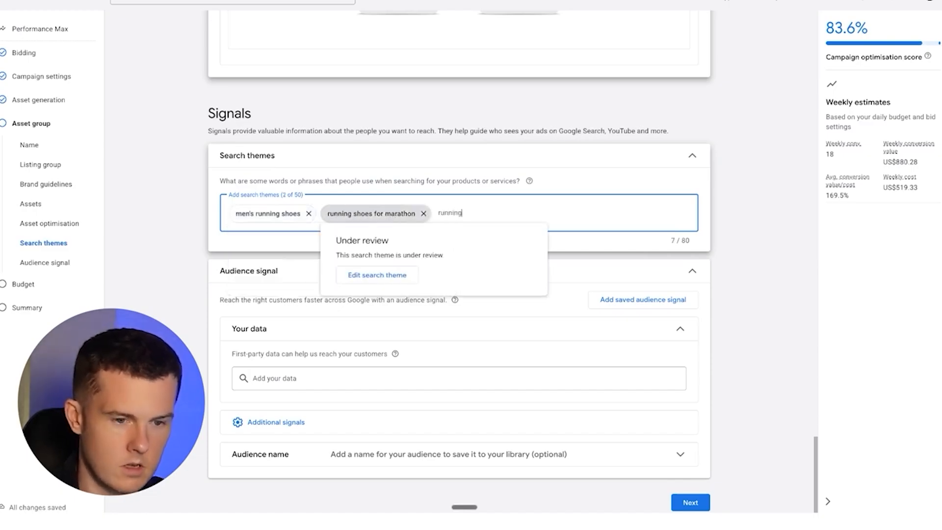
text( shoes with cushioning)
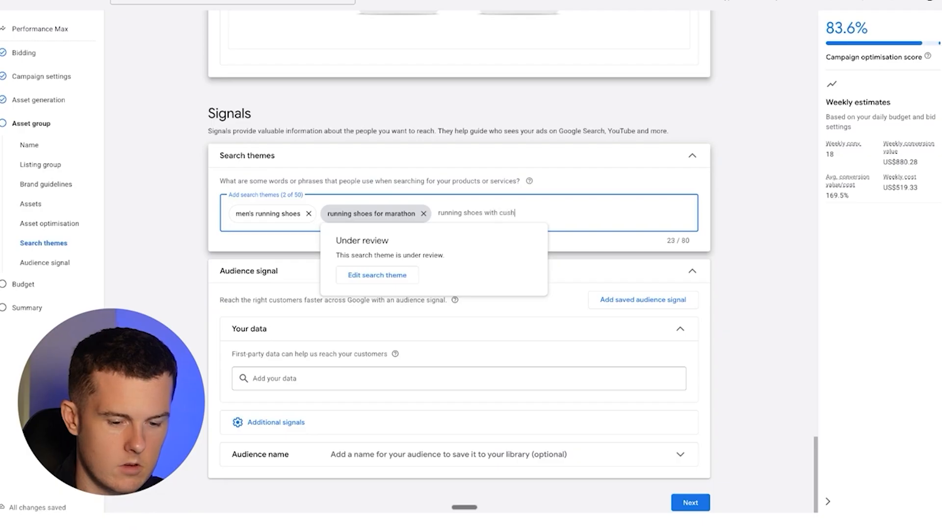
key(Return)
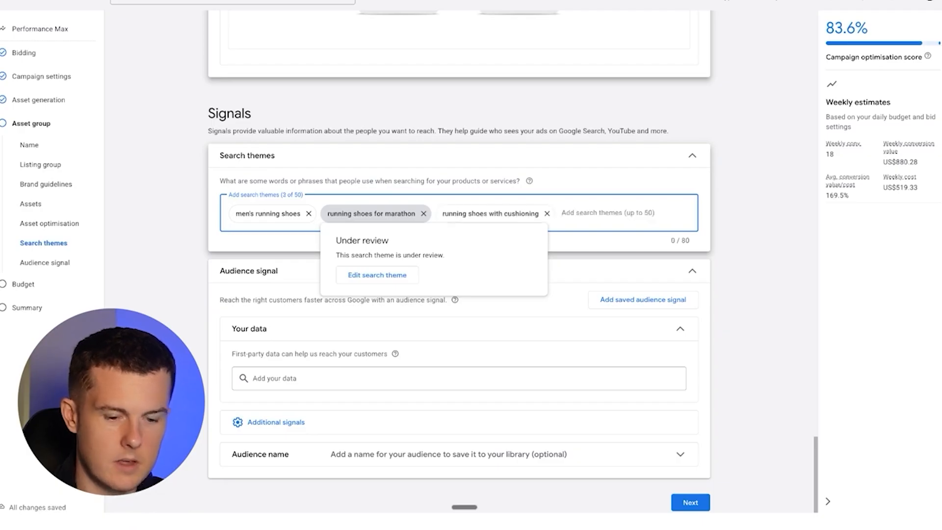
text(white lightweight shoes for running)
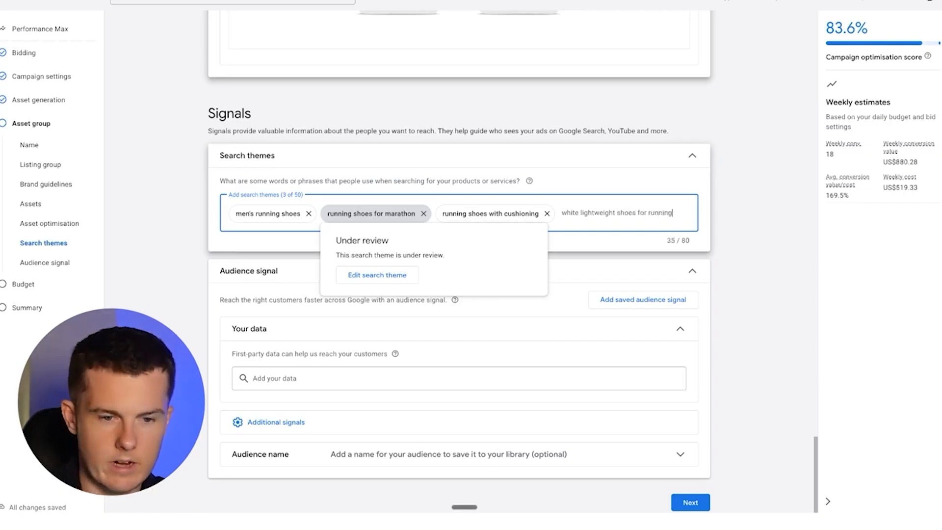
key(Return)
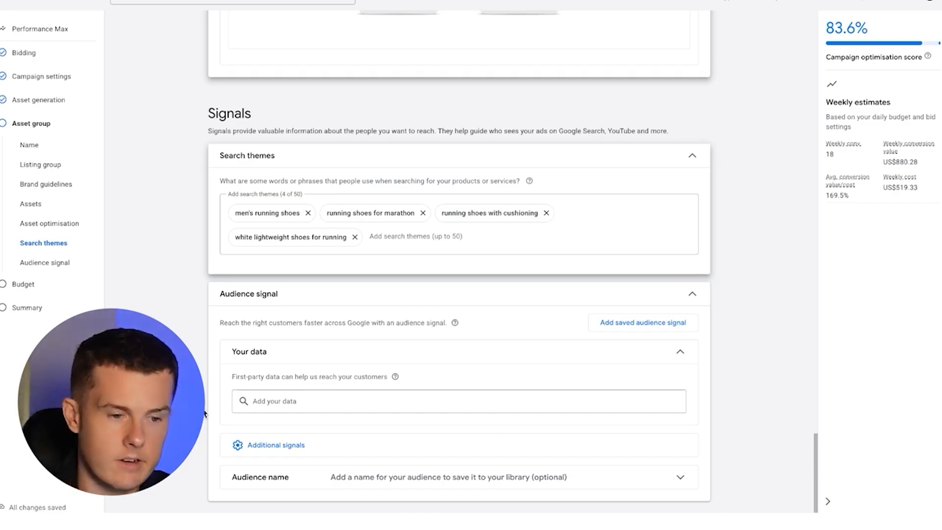
Step: Examine the suggested segments for interests and detailed demographics in the audience signal, and close the list without selecting any
scroll(413, 310, up, 2)
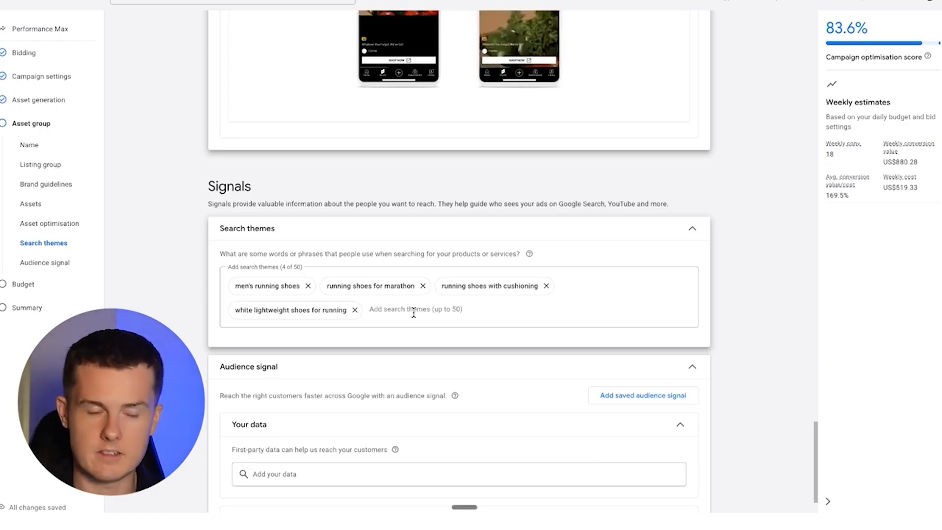
scroll(414, 312, down, 2)
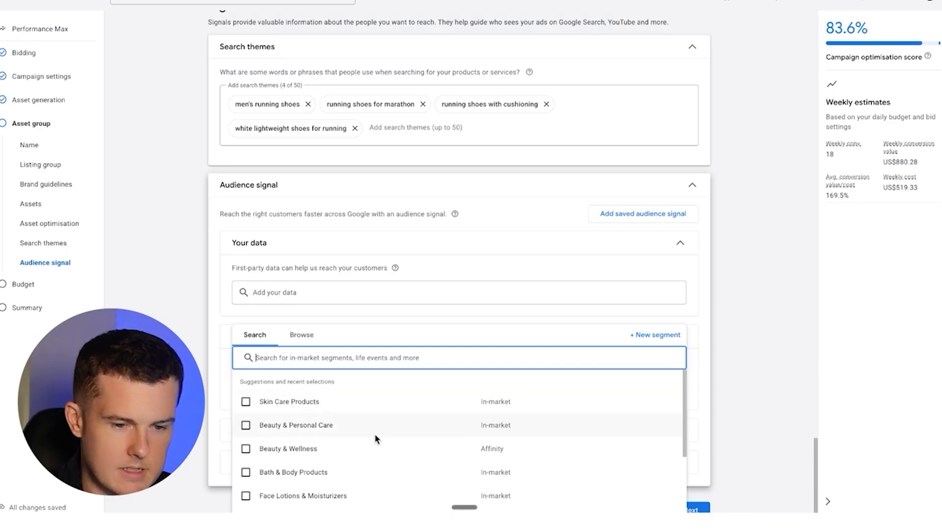
scroll(375, 434, down, 3)
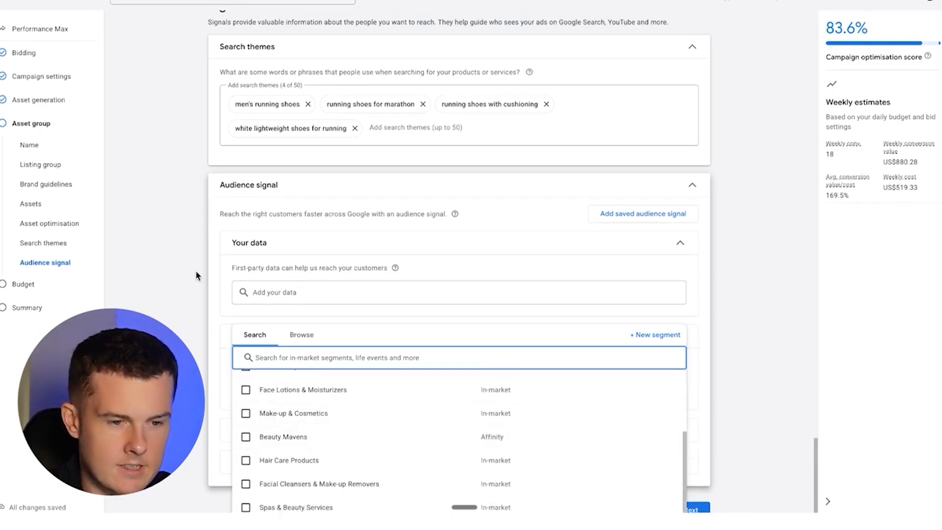
click(196, 272)
scroll(287, 444, down, 1)
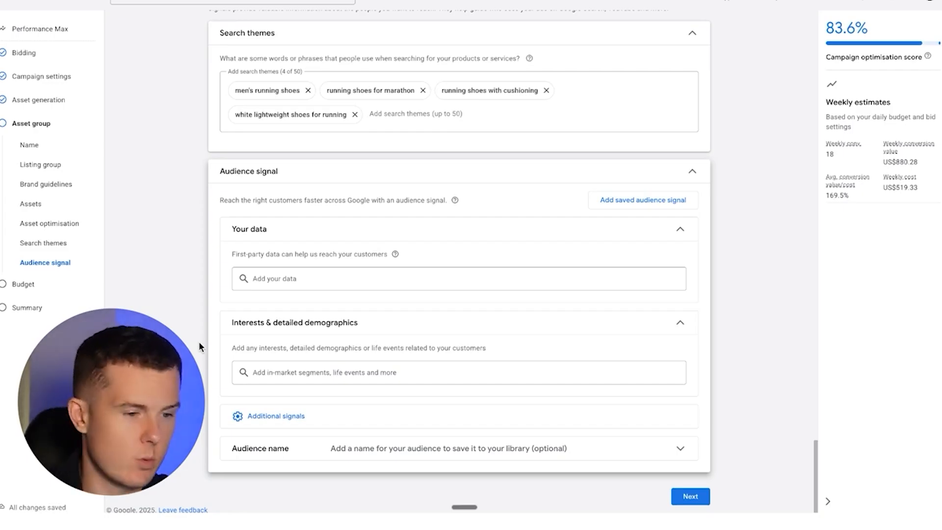
Step: Proceed to the budget, set a custom average daily budget of US$100, and continue to the campaign summary
click(696, 498)
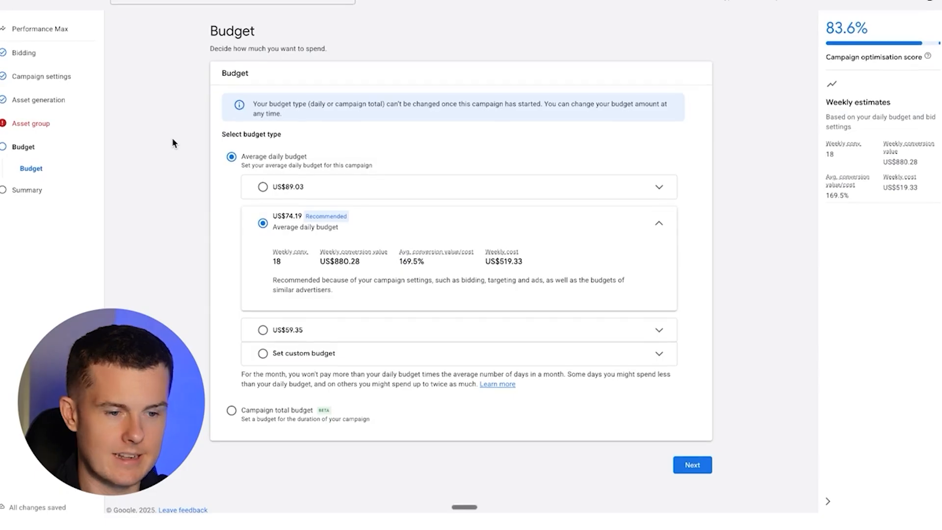
click(263, 354)
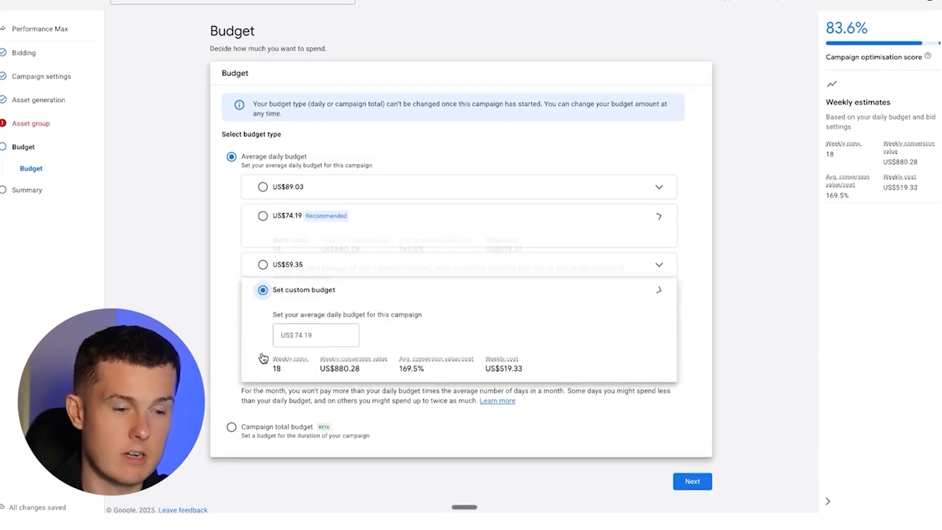
click(314, 310)
text(100)
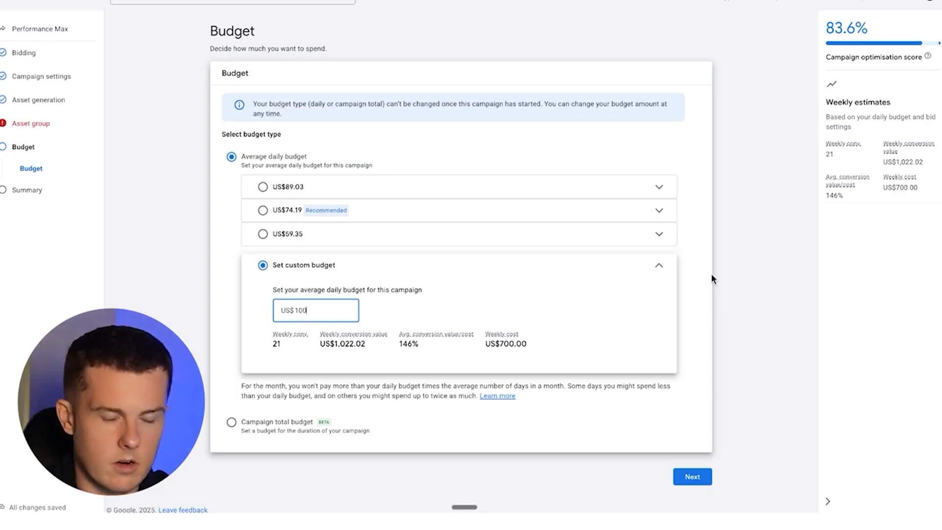
click(720, 296)
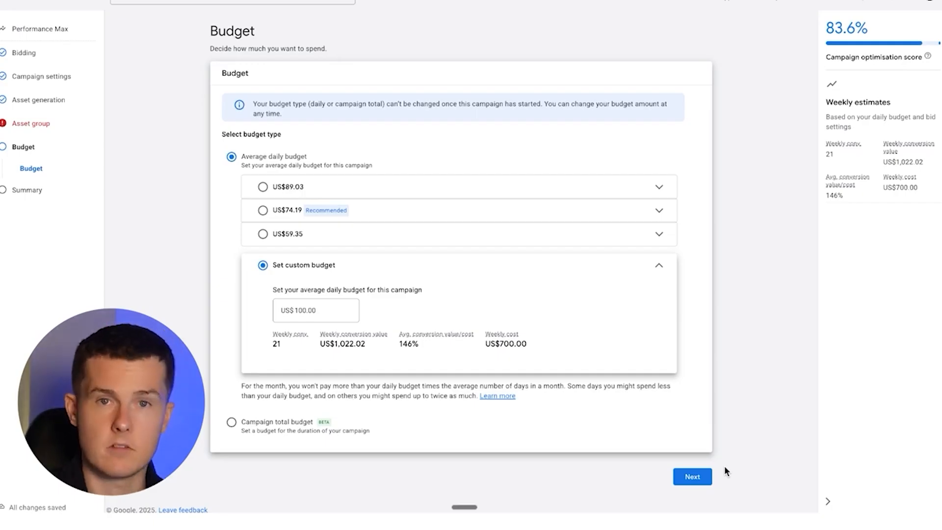
click(693, 476)
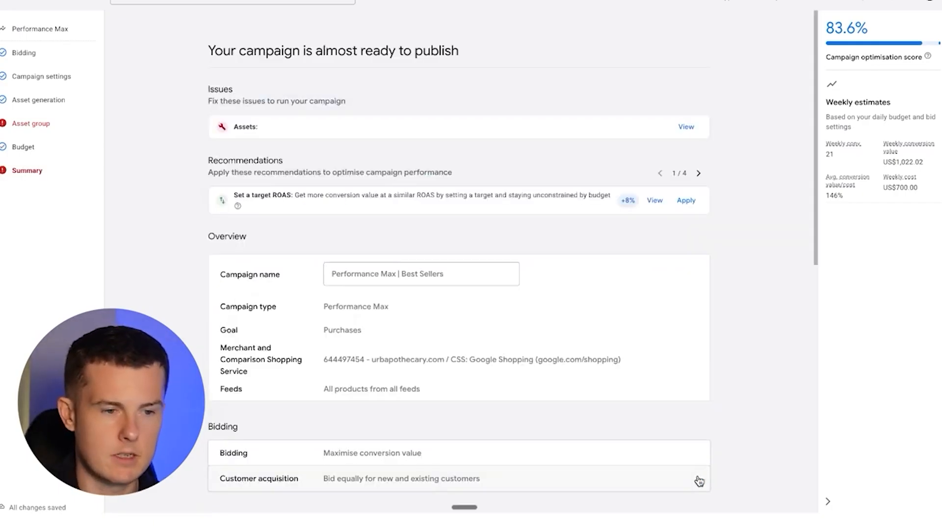